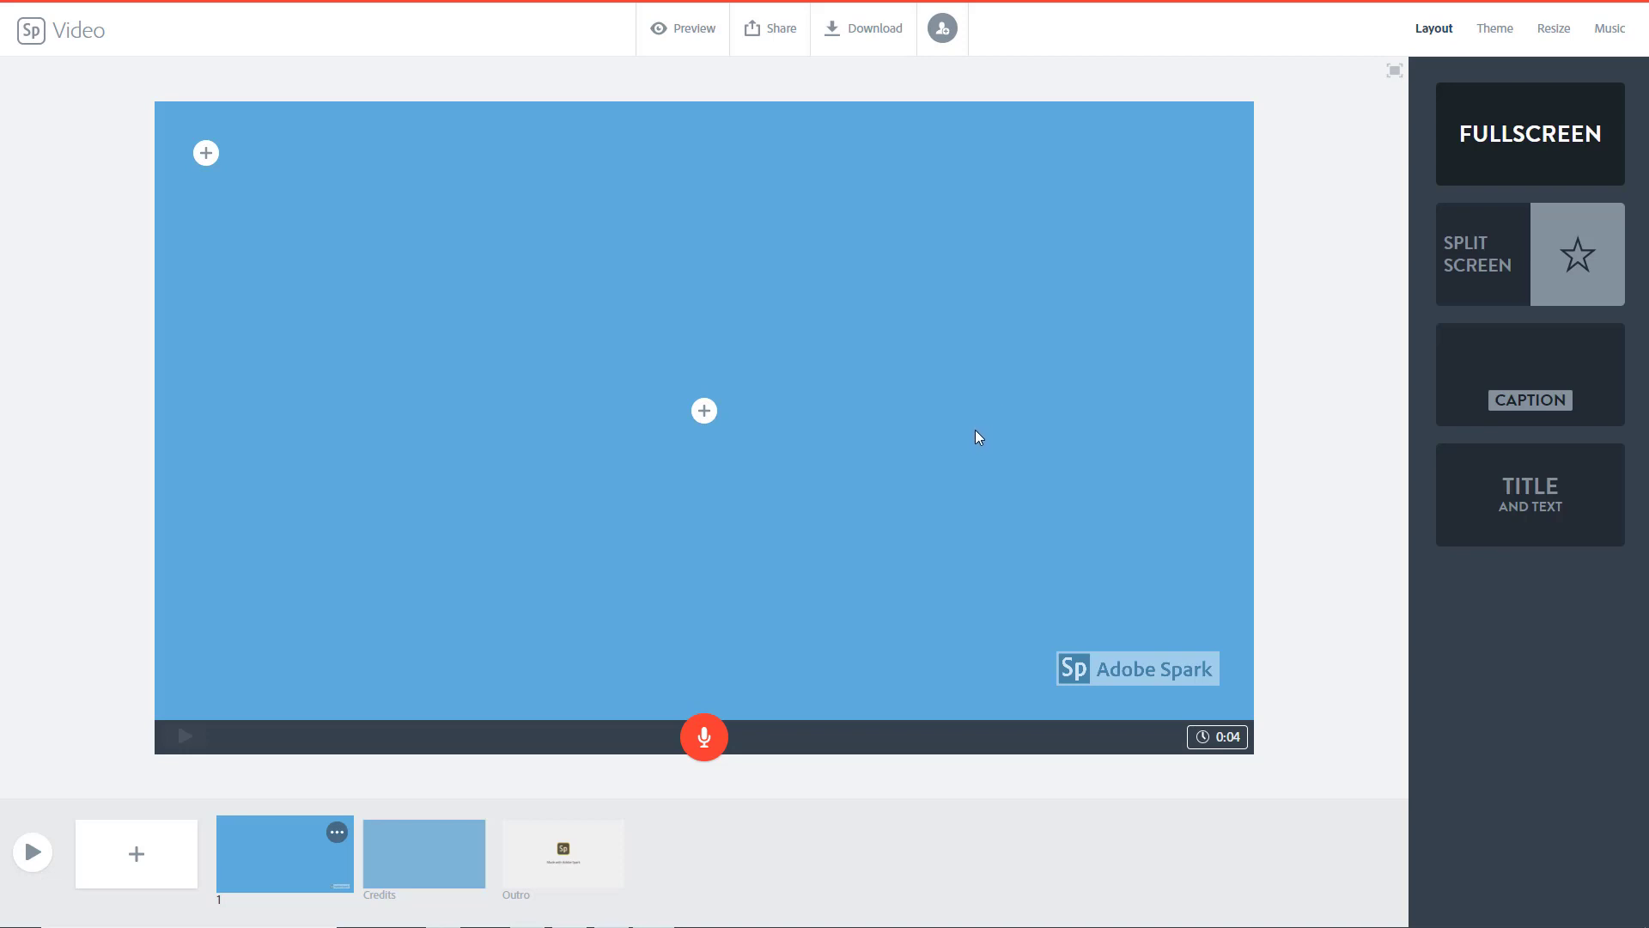
- Upload Audio for Spark Tutorial.mp3 under My Songs and use it as the video's music
{"action": "left_click", "coordinate": [1609, 29]}
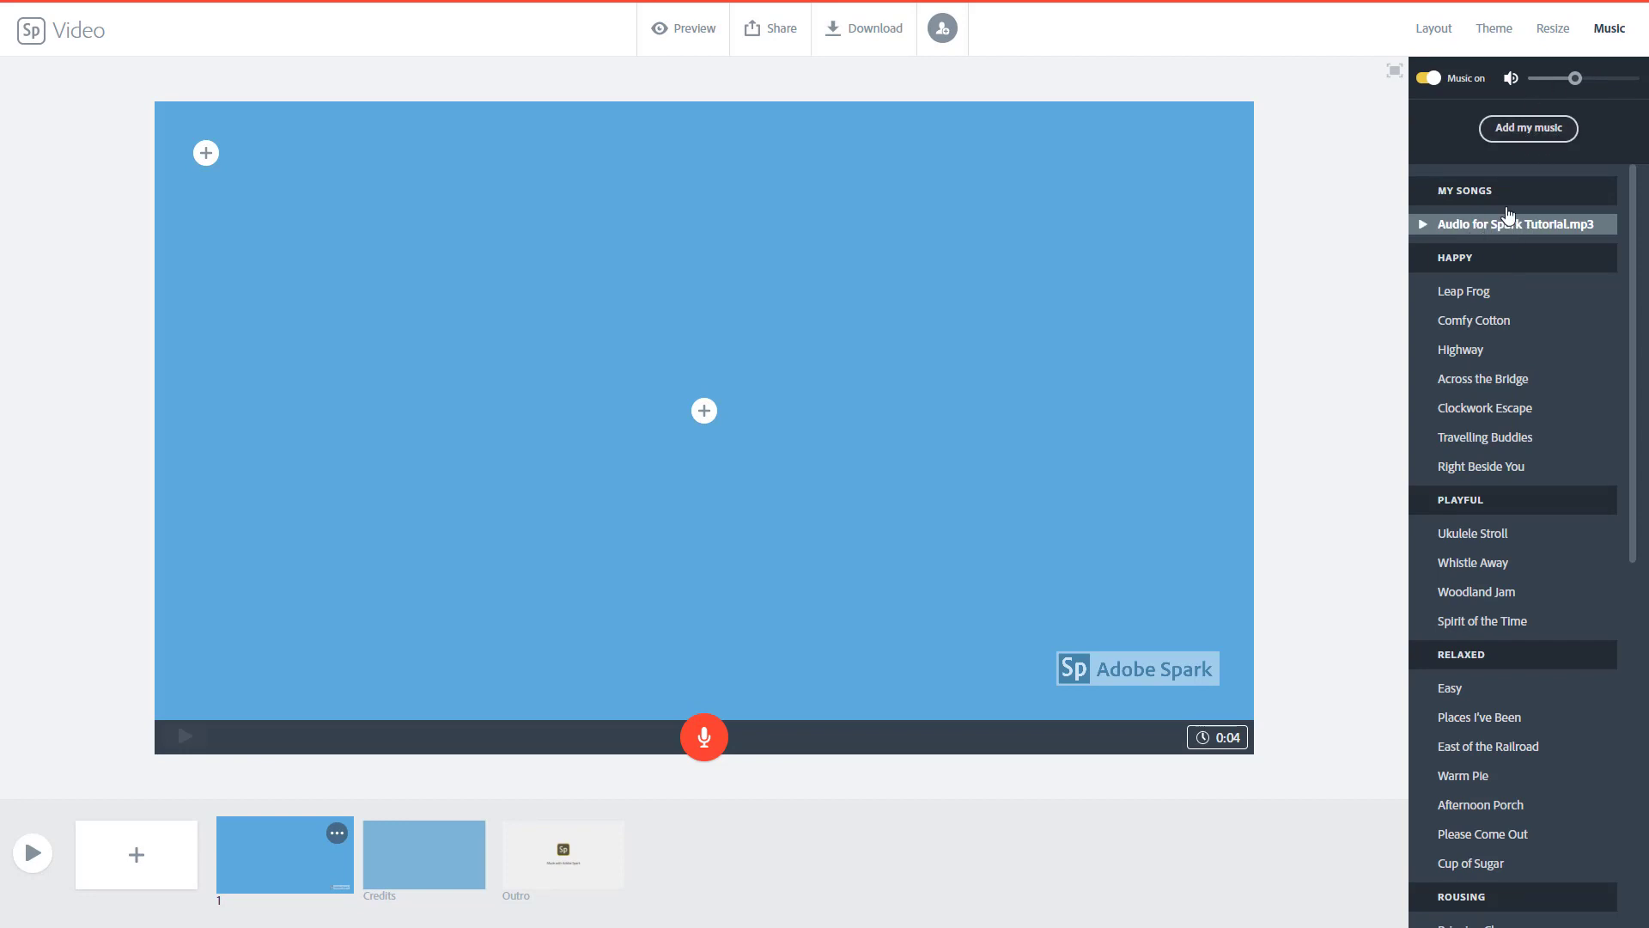
{"action": "left_click", "coordinate": [1525, 130]}
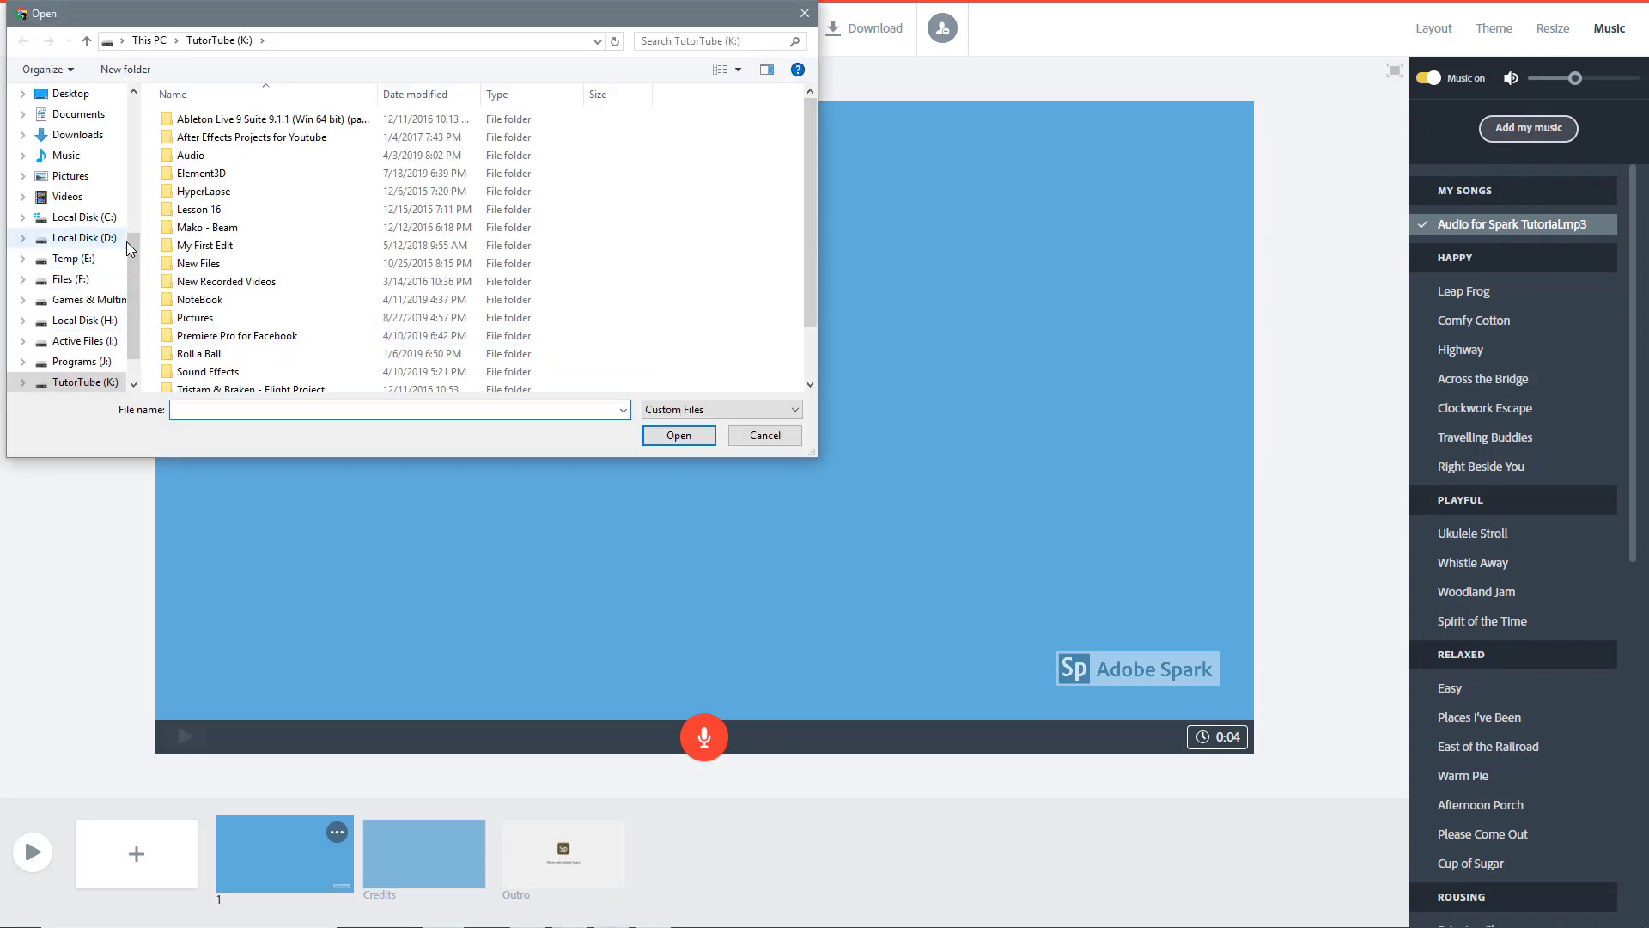
{"action": "scroll", "coordinate": [120, 292], "scroll_direction": "down", "scroll_amount": 1}
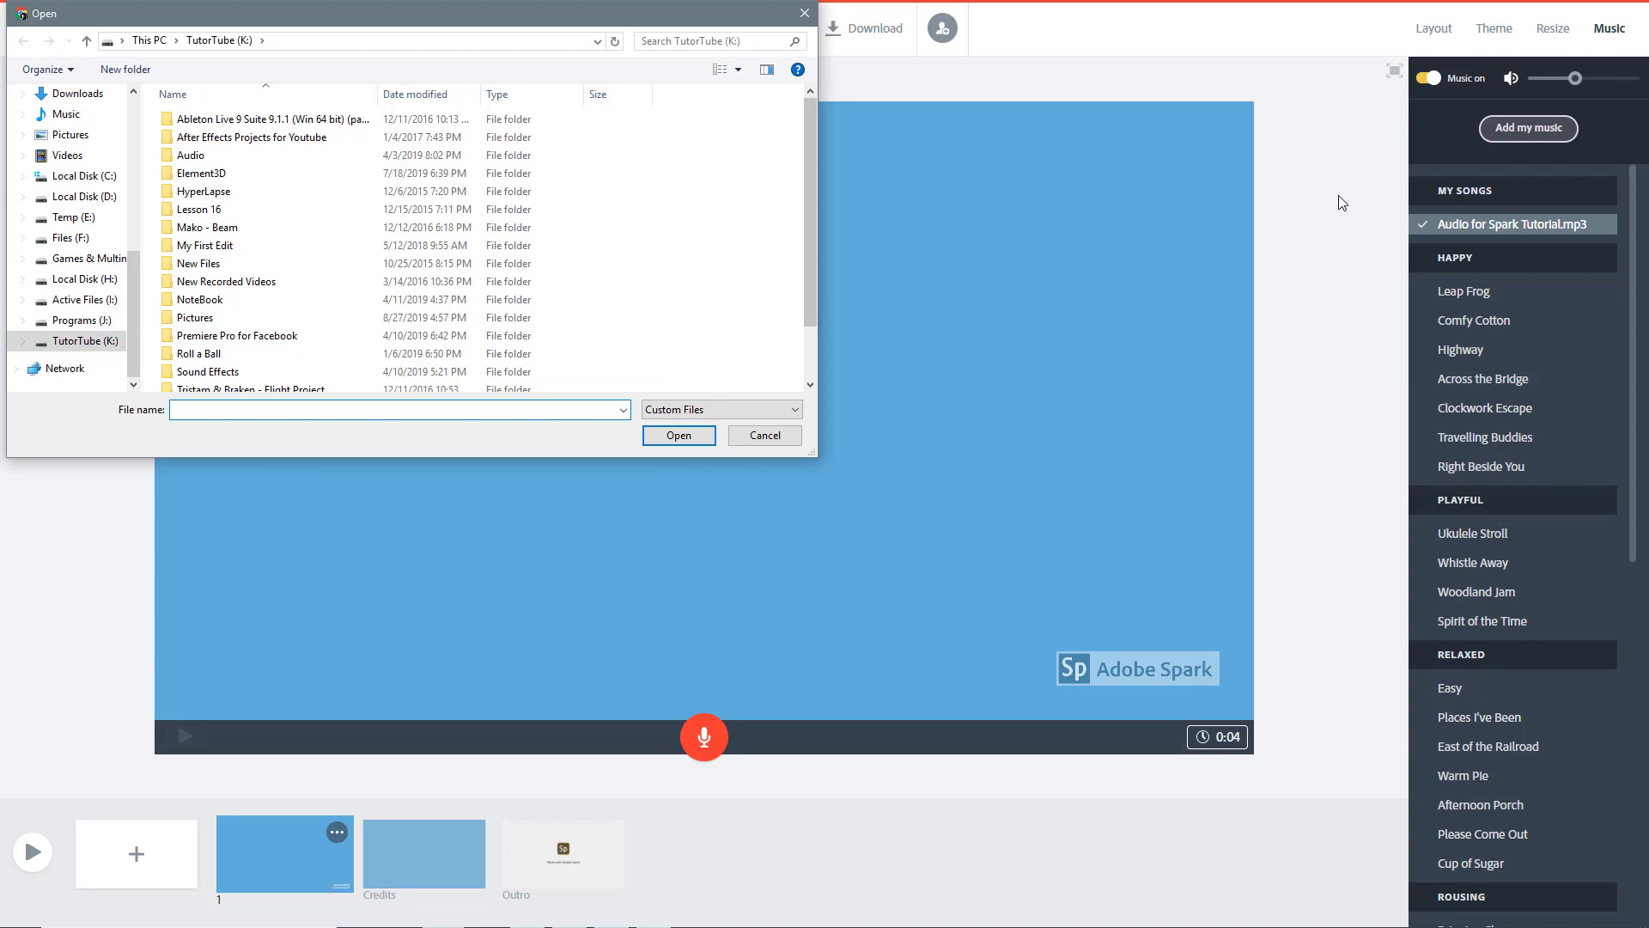
{"action": "scroll", "coordinate": [360, 330], "scroll_direction": "down", "scroll_amount": 1}
{"action": "left_click", "coordinate": [216, 383]}
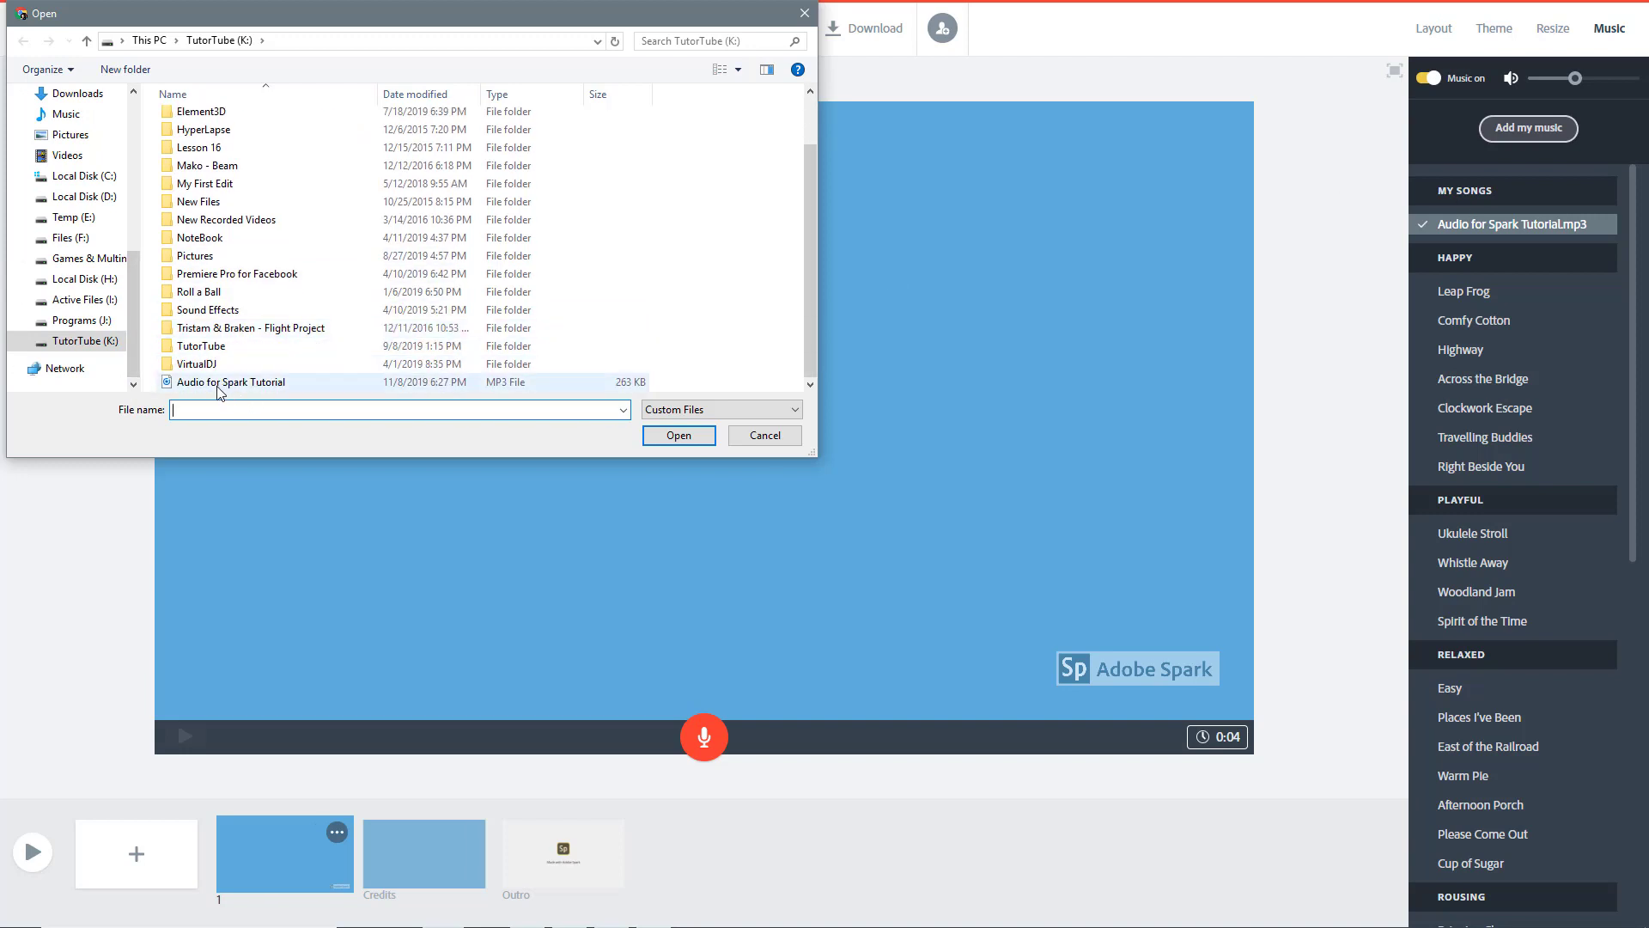
{"action": "left_click", "coordinate": [678, 435]}
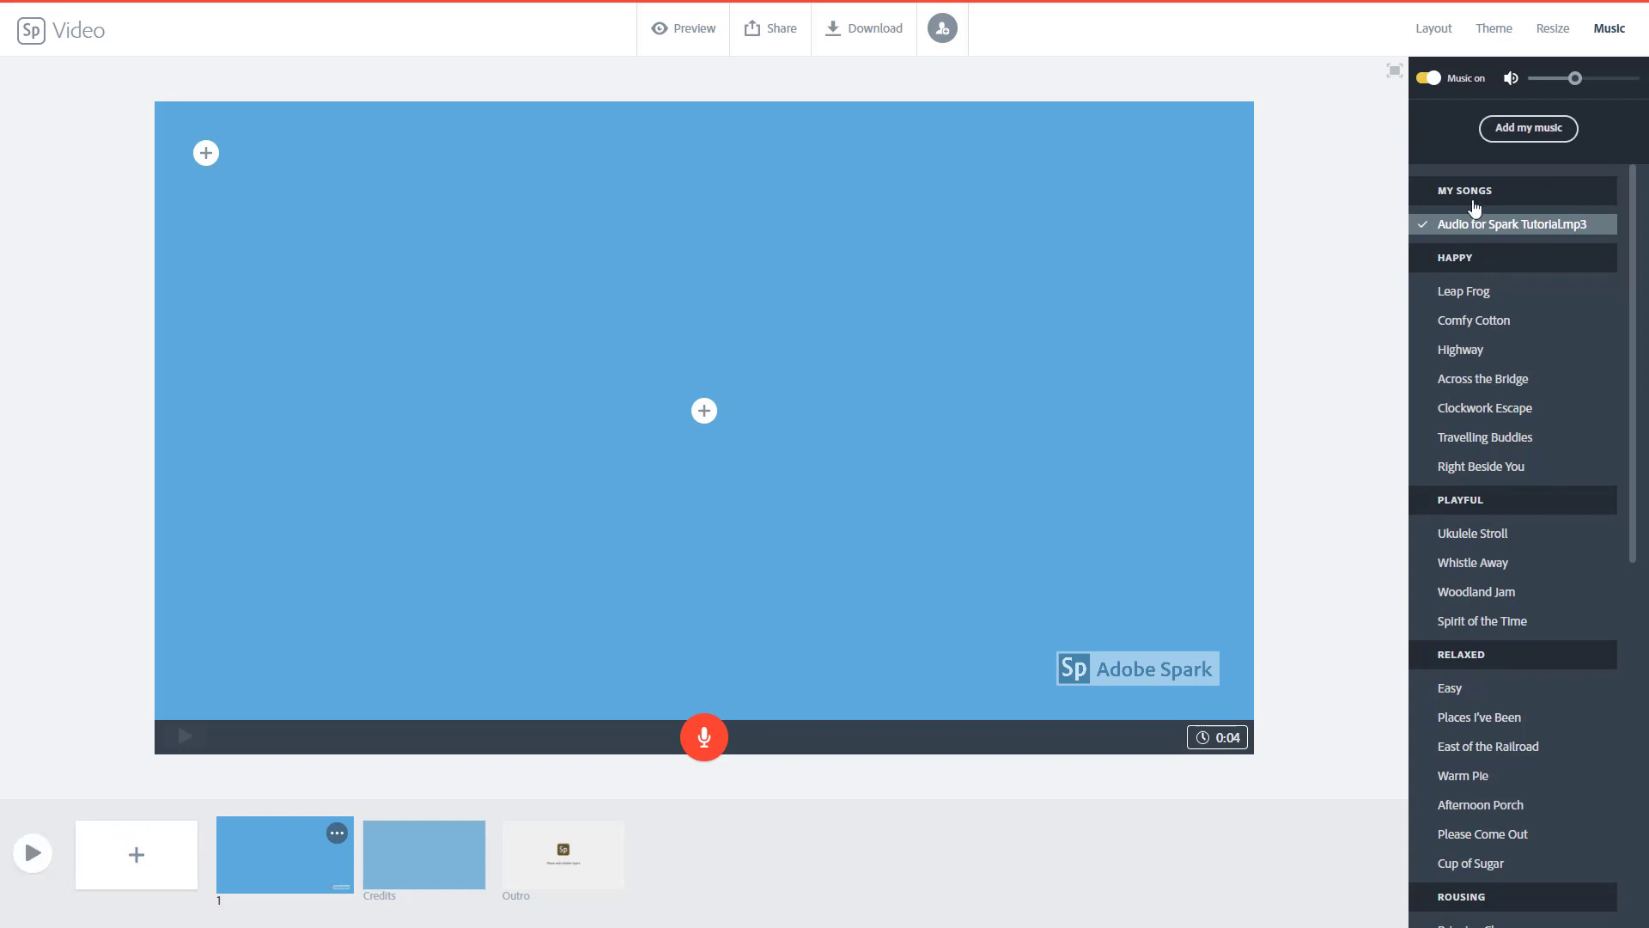
{"action": "left_click", "coordinate": [29, 857]}
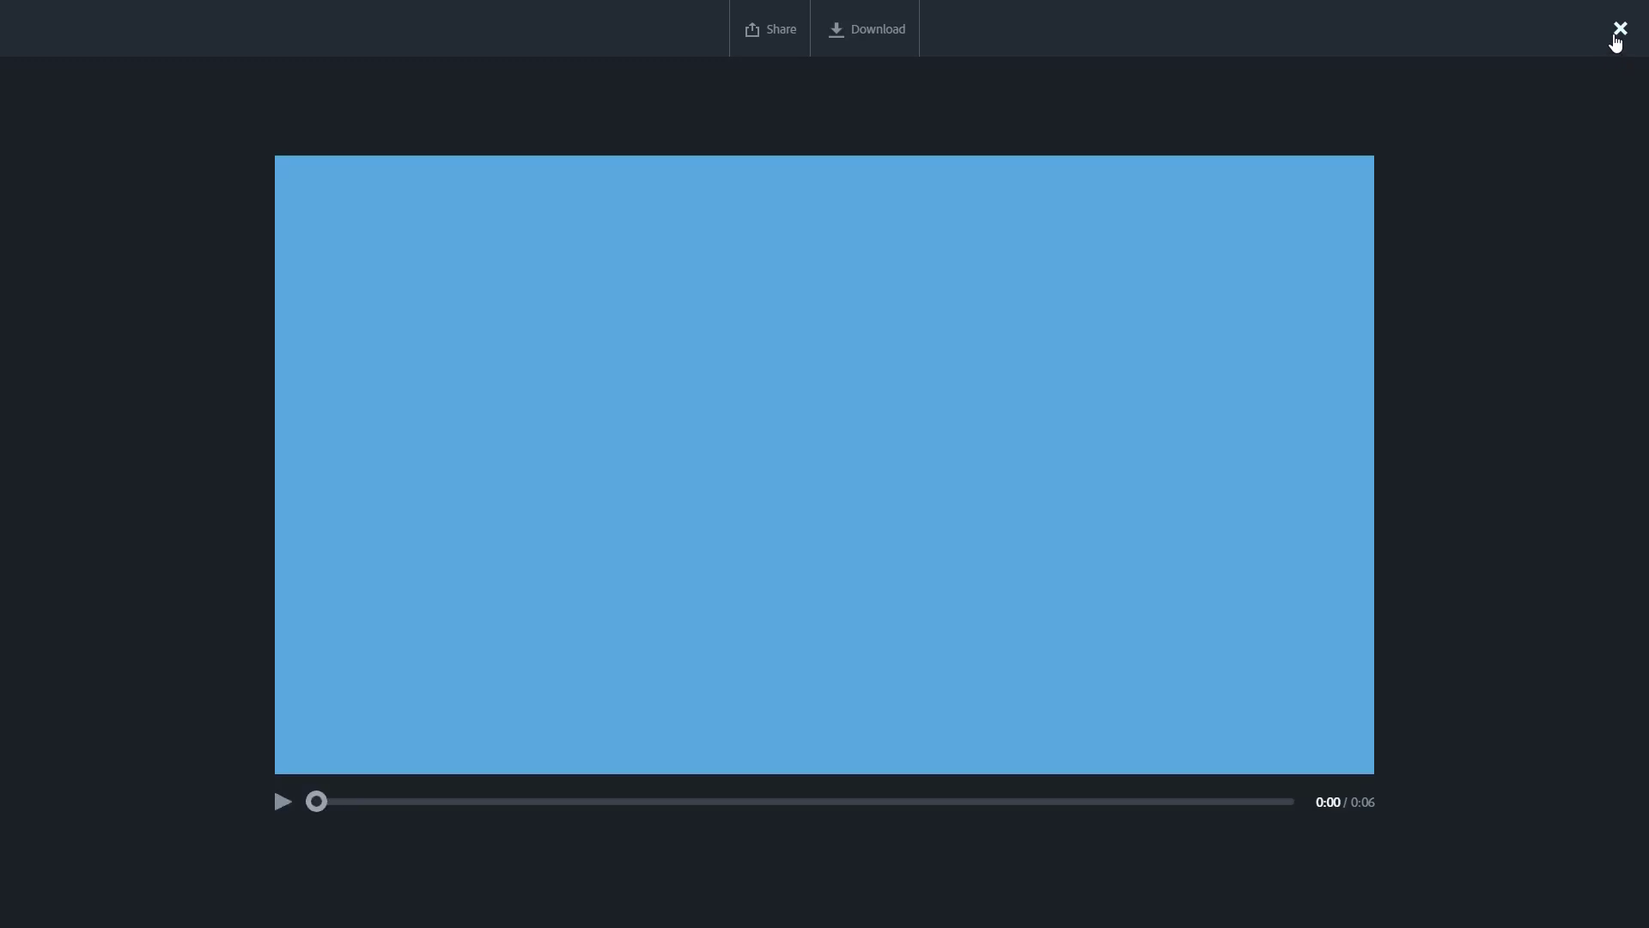
{"action": "left_click", "coordinate": [1617, 35]}
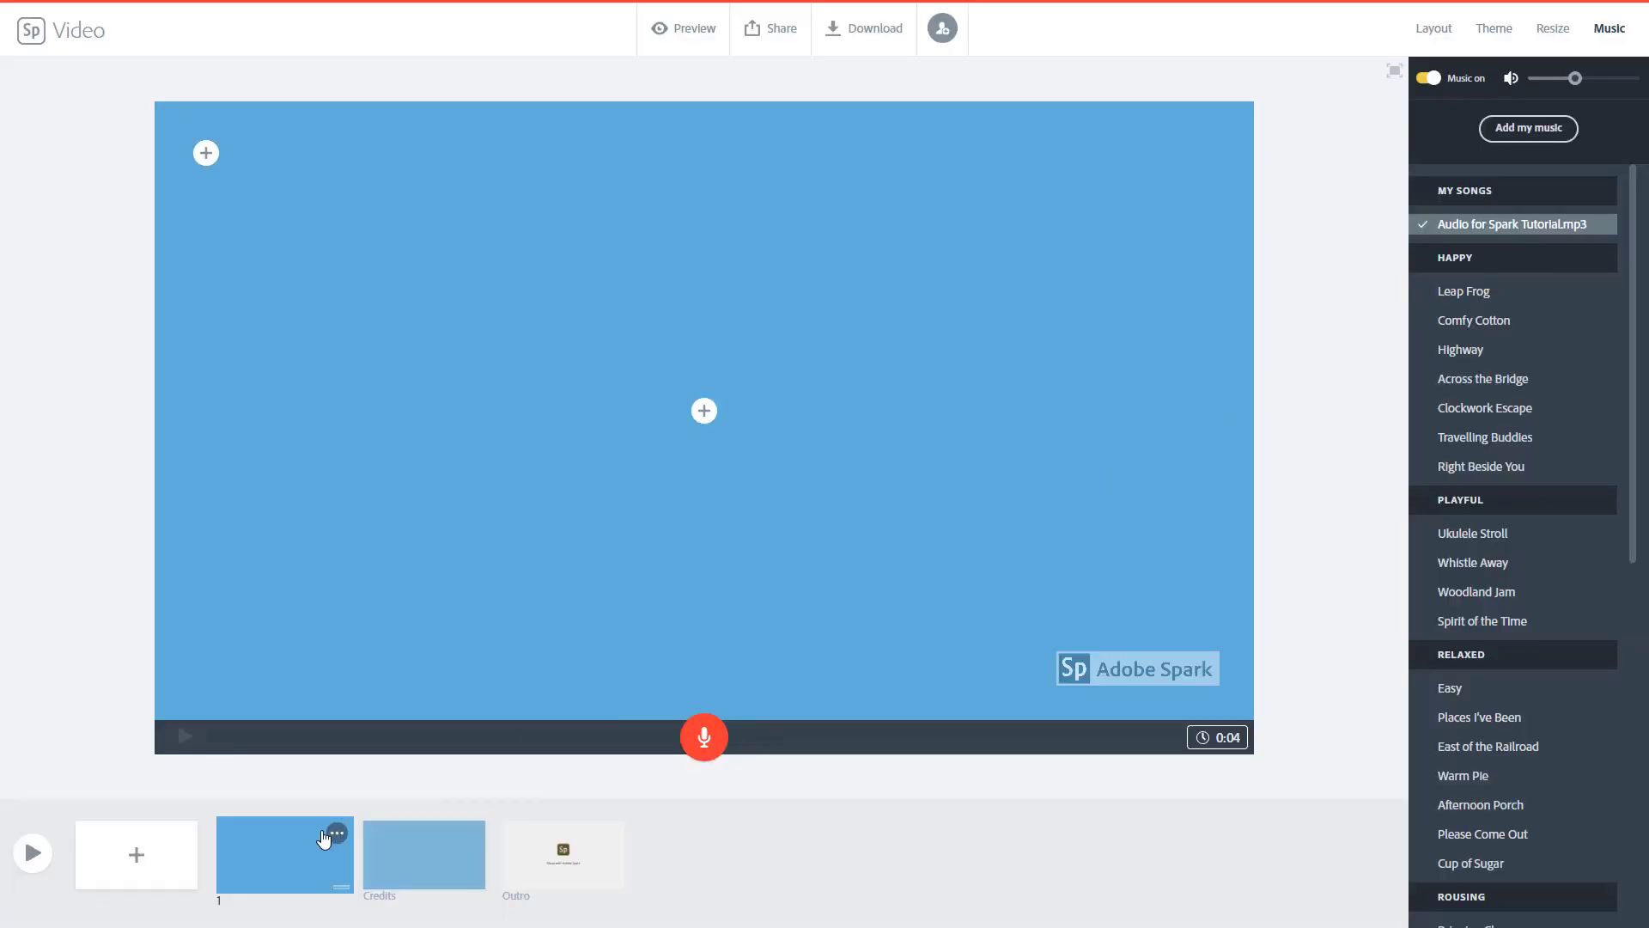
- Search icons for 'Recorded' and place the white microphone icon in the centre of slide 1
{"action": "left_click", "coordinate": [703, 417]}
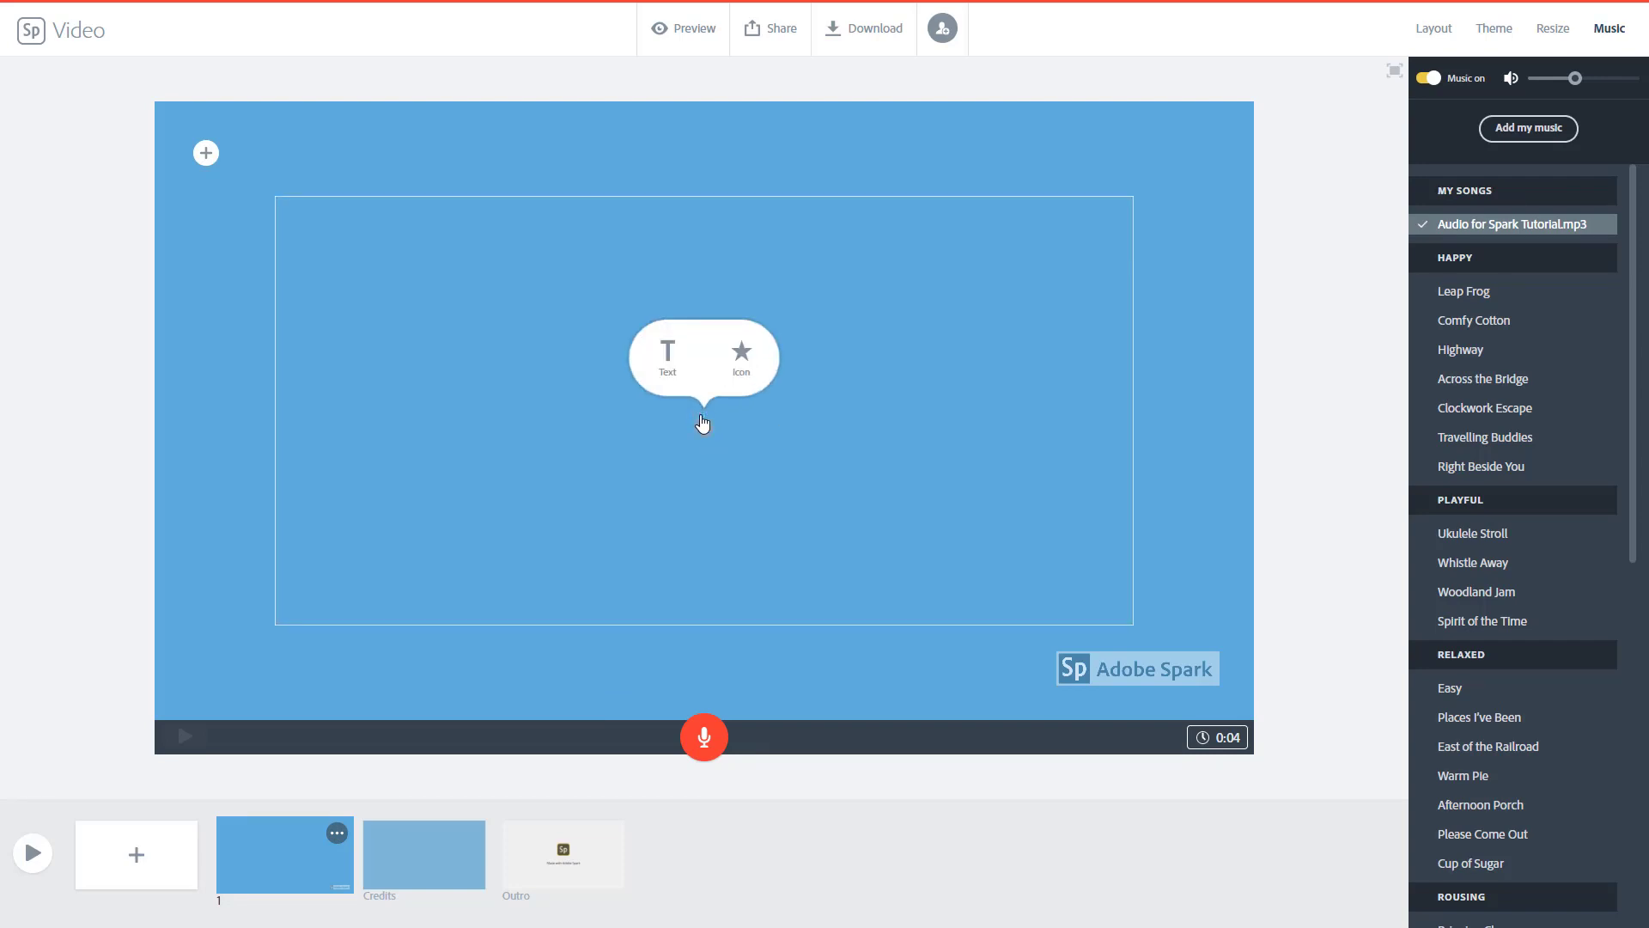
{"action": "left_click", "coordinate": [737, 368]}
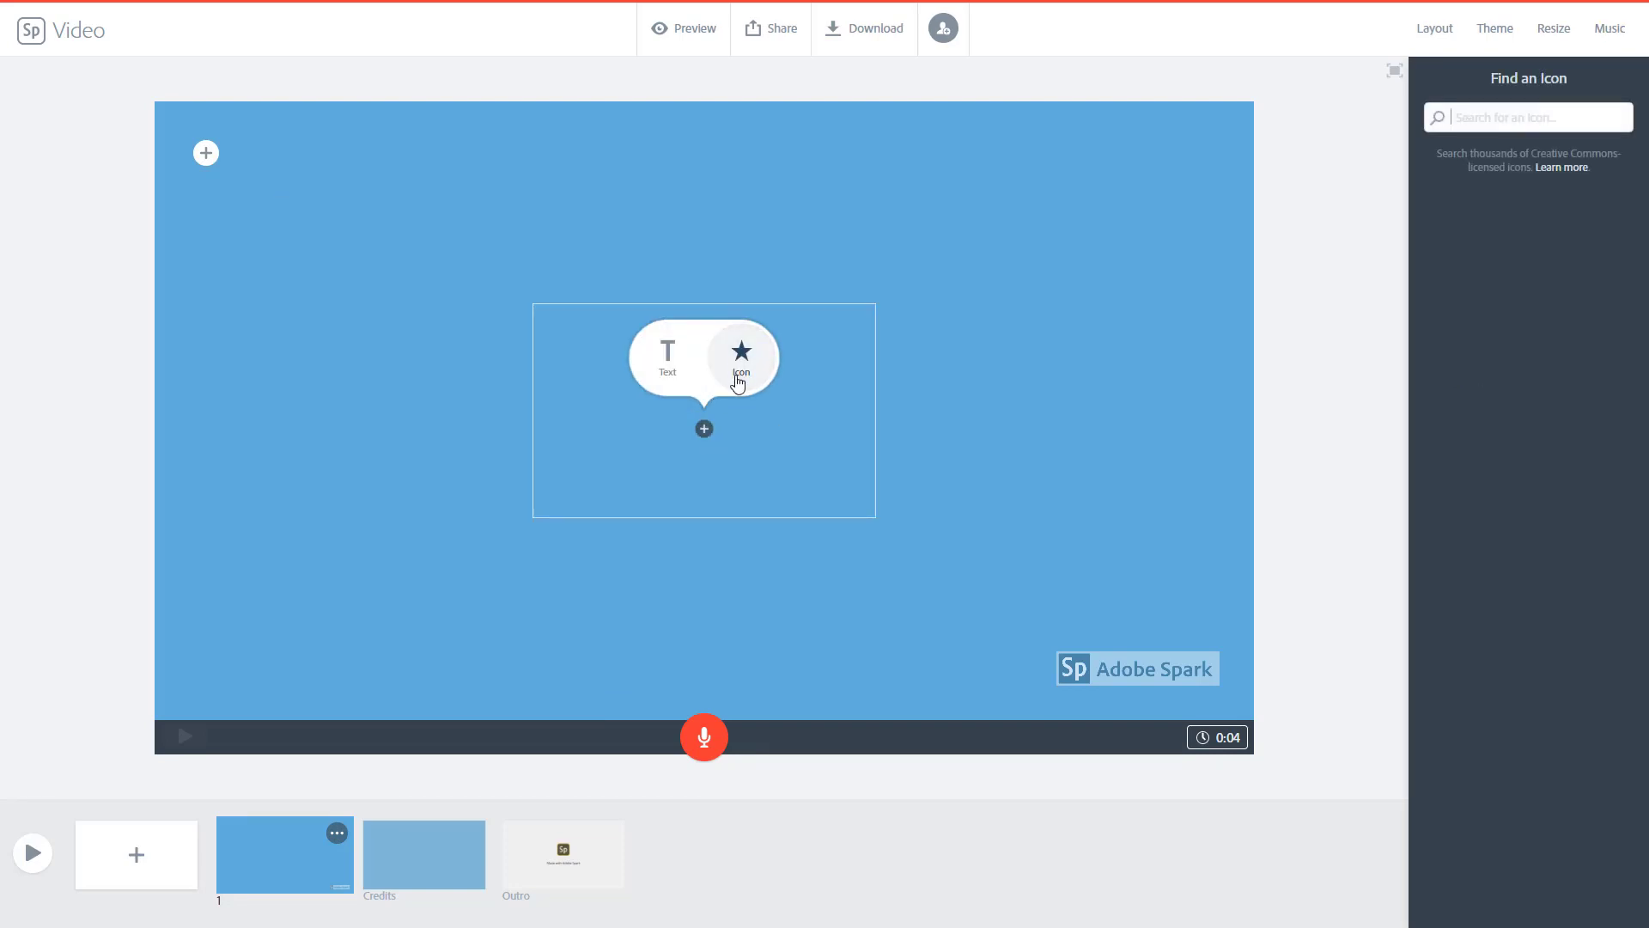
{"action": "left_click", "coordinate": [1494, 120]}
{"action": "type", "text": "R"}
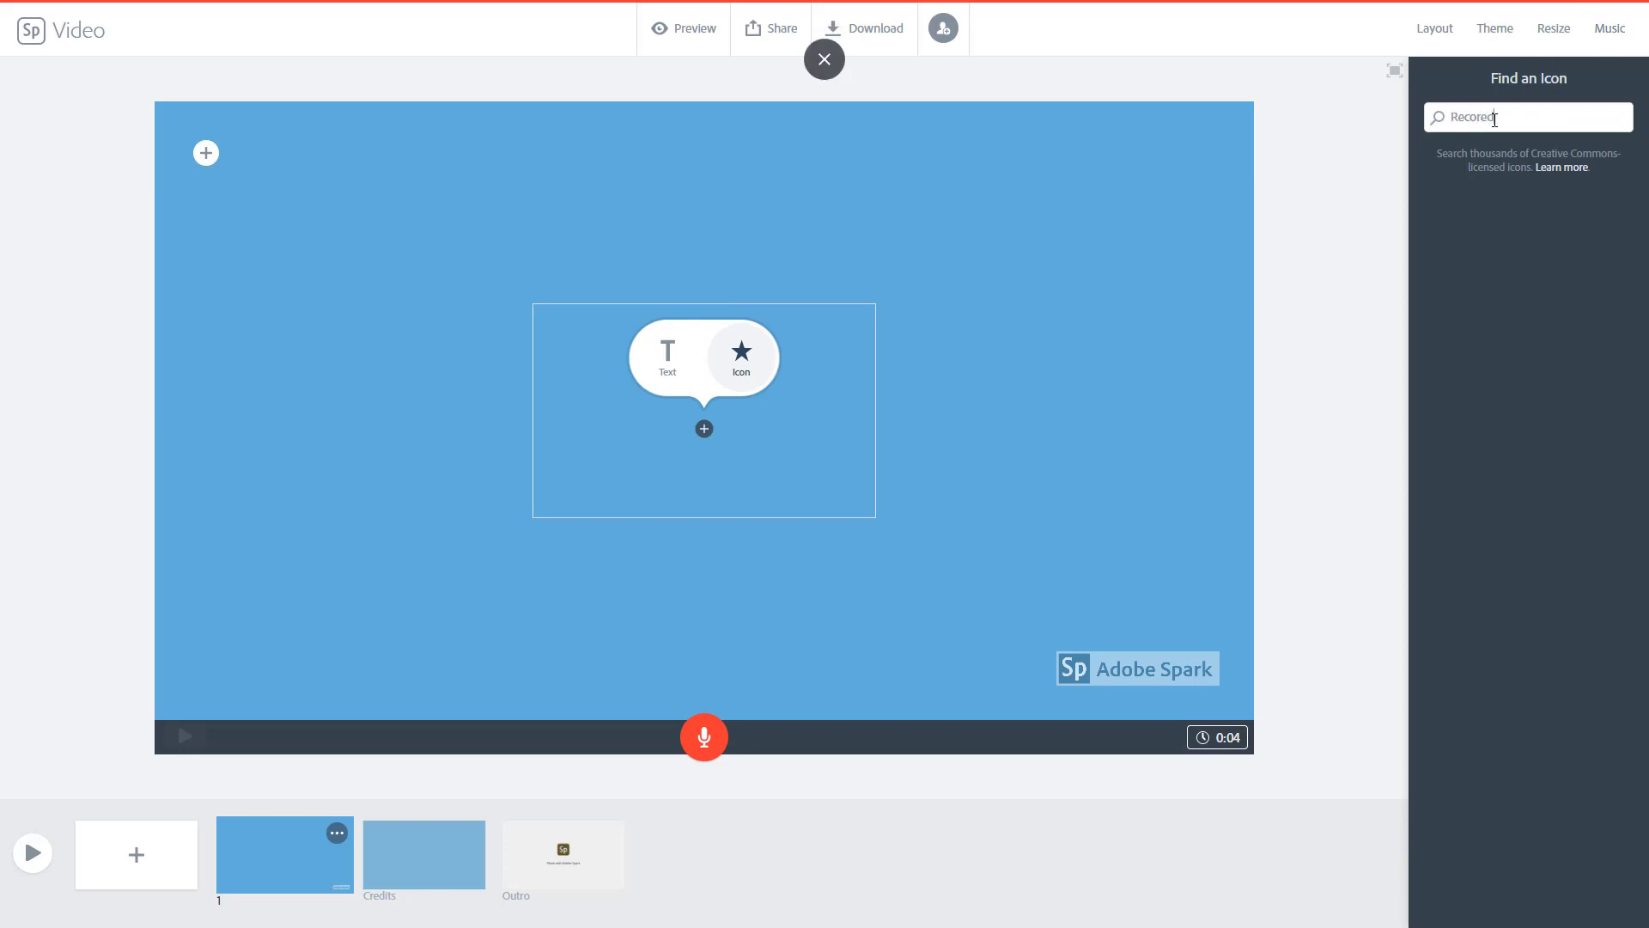
{"action": "type", "text": "ecored"}
{"action": "key", "text": "BackSpace"}
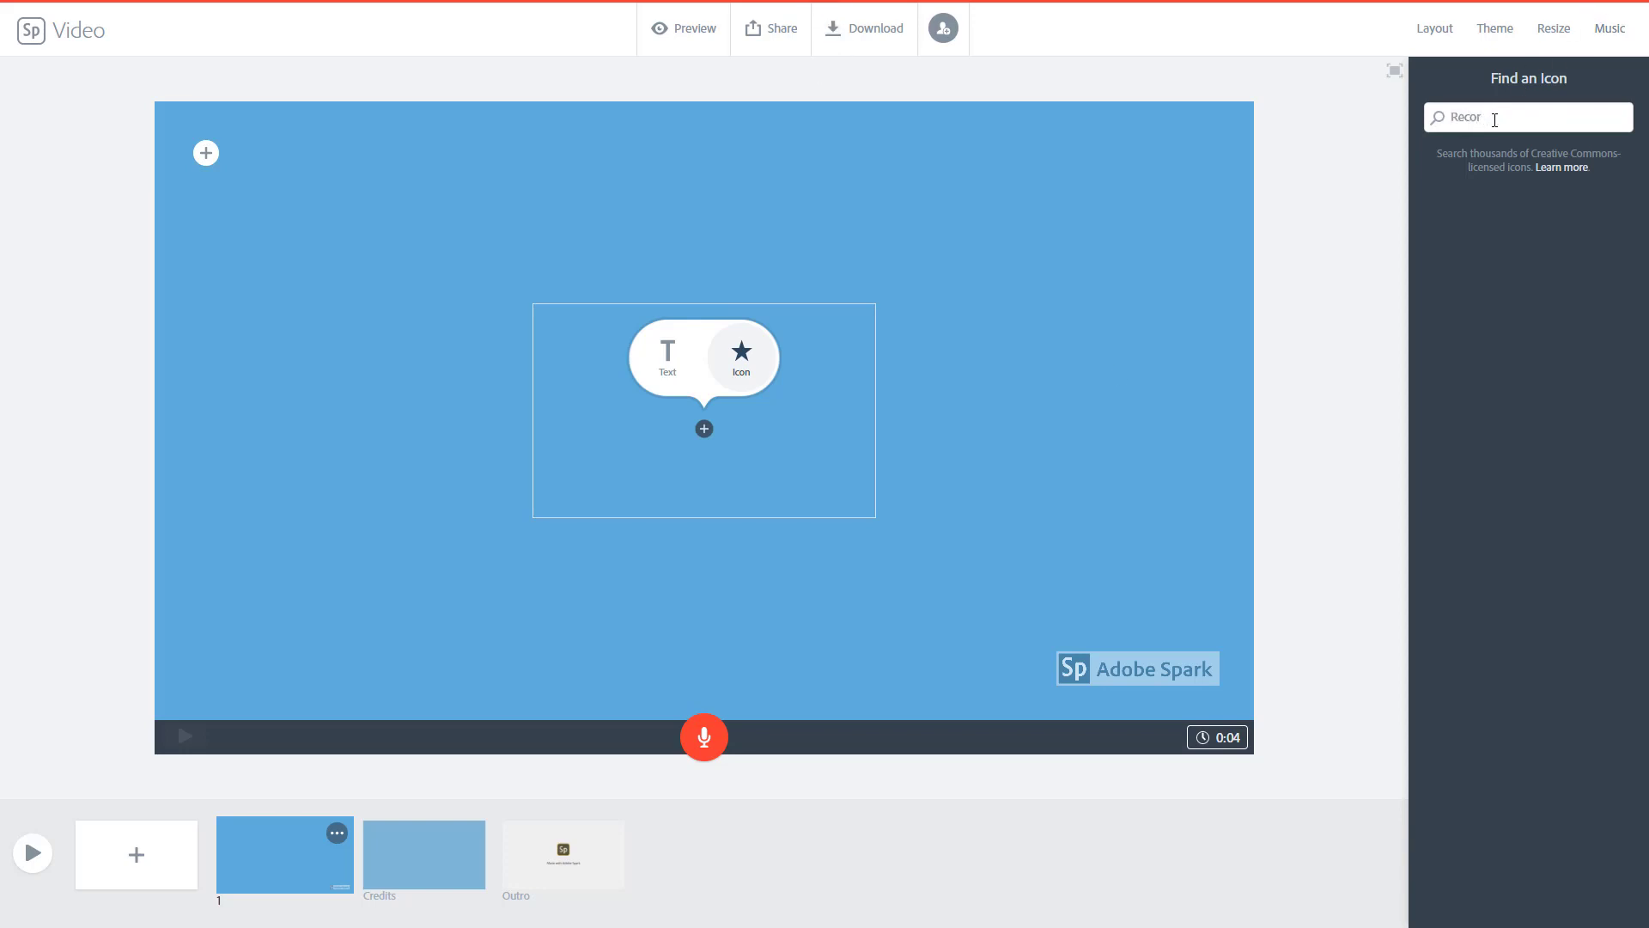
{"action": "type", "text": "ded"}
{"action": "key", "text": "Return"}
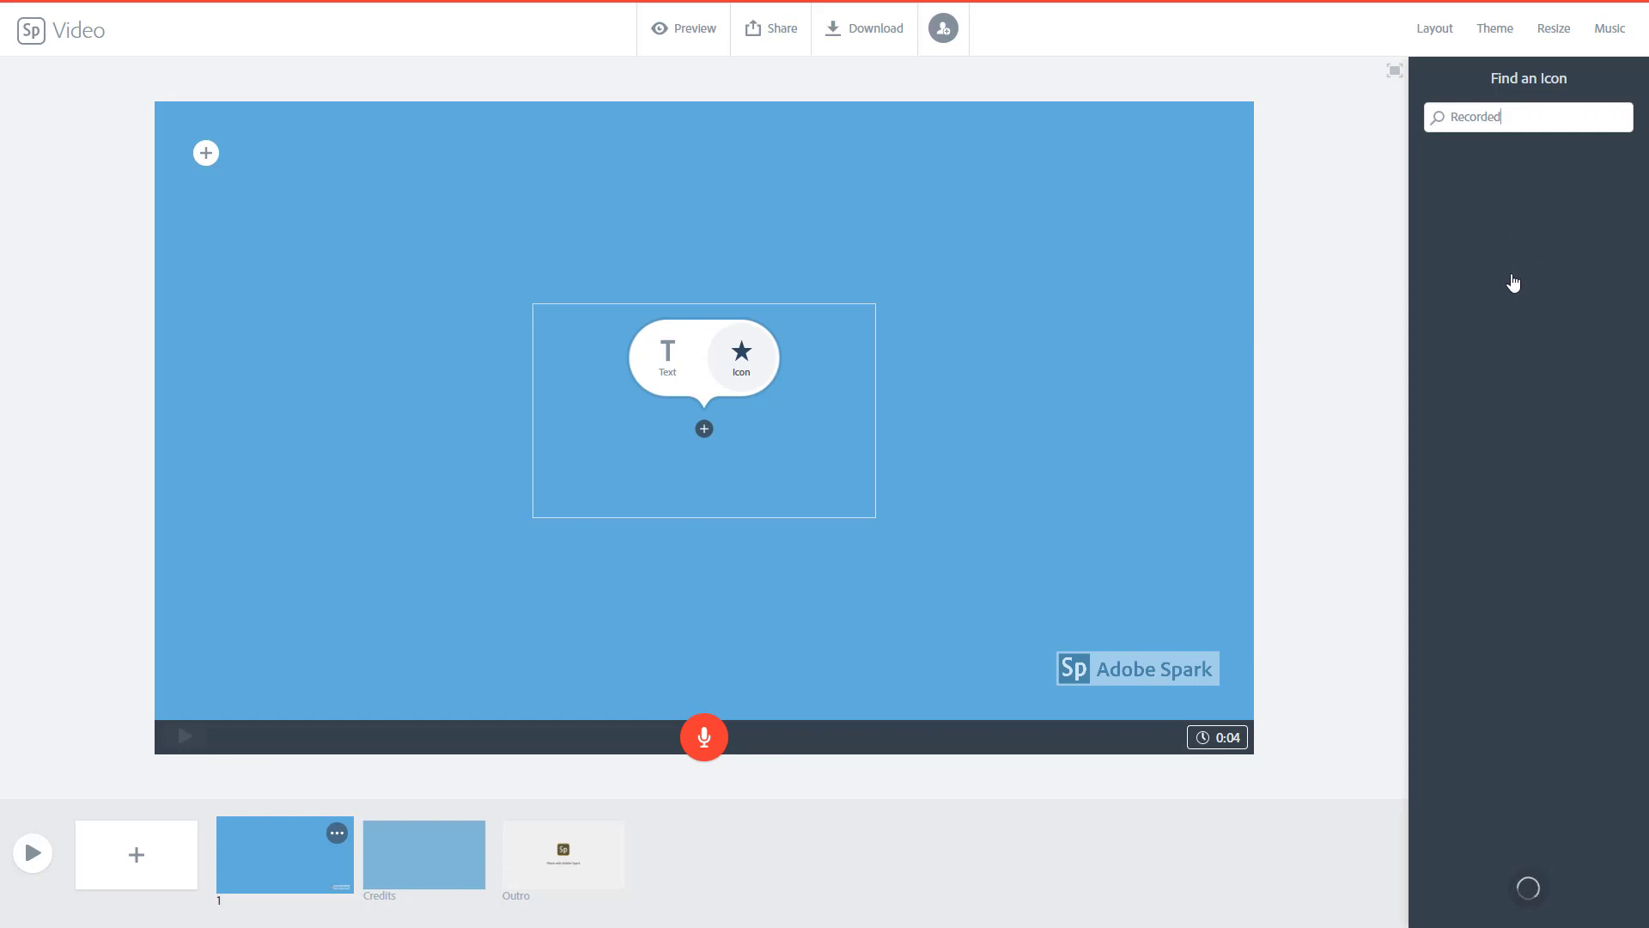
{"action": "left_click", "coordinate": [1459, 204]}
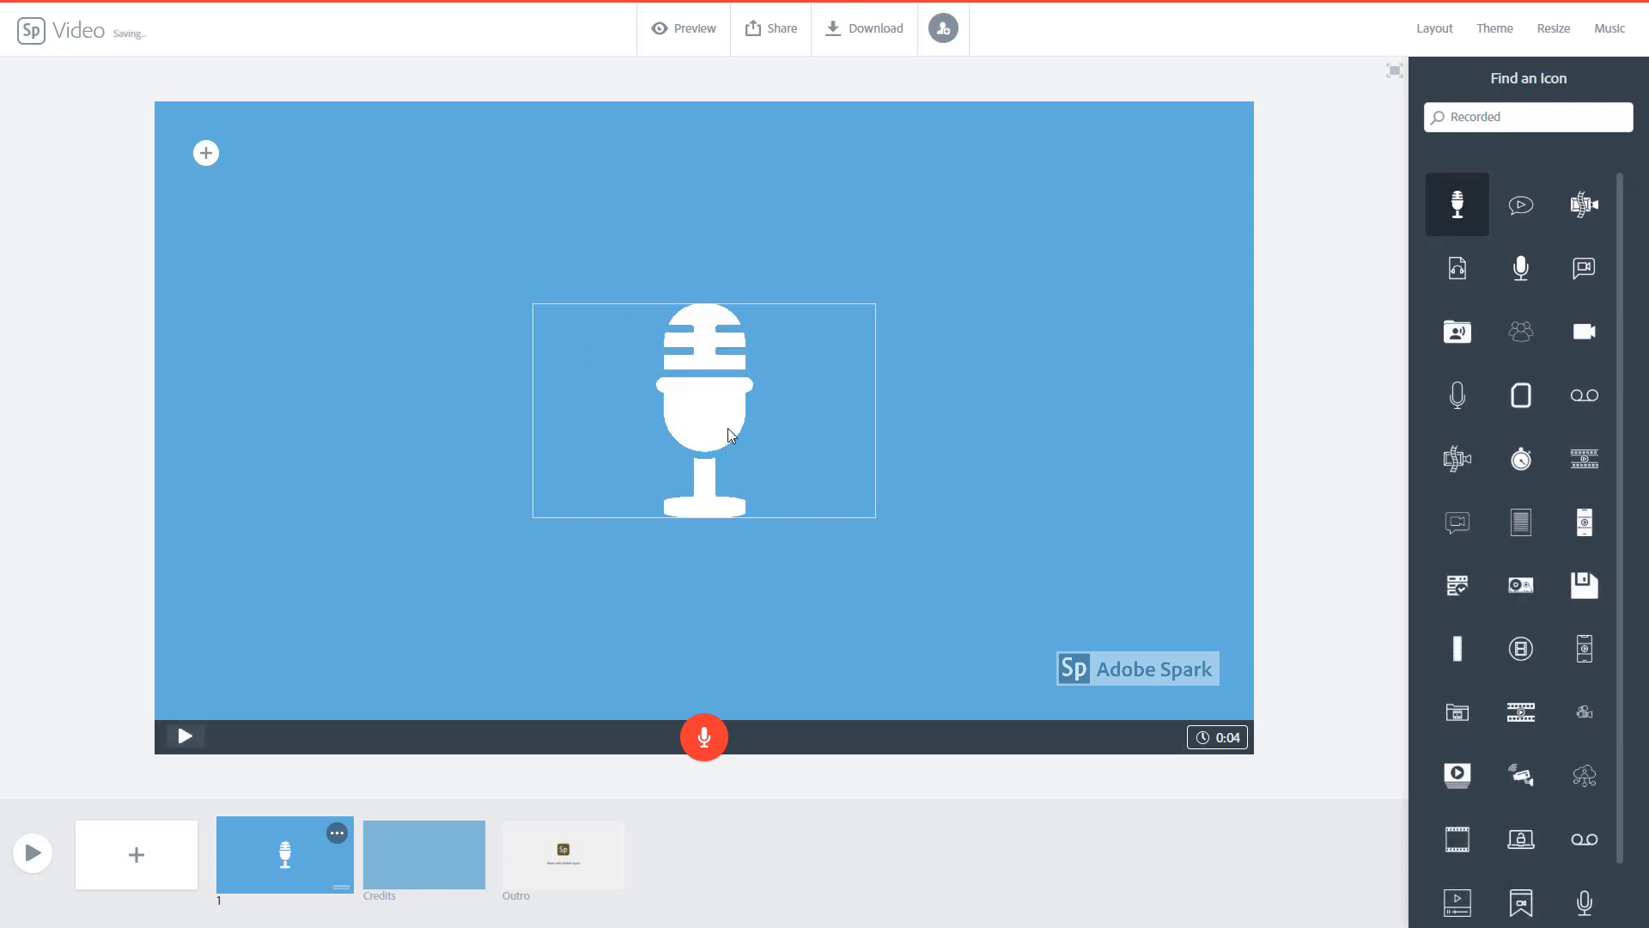
{"action": "left_click", "coordinate": [206, 152]}
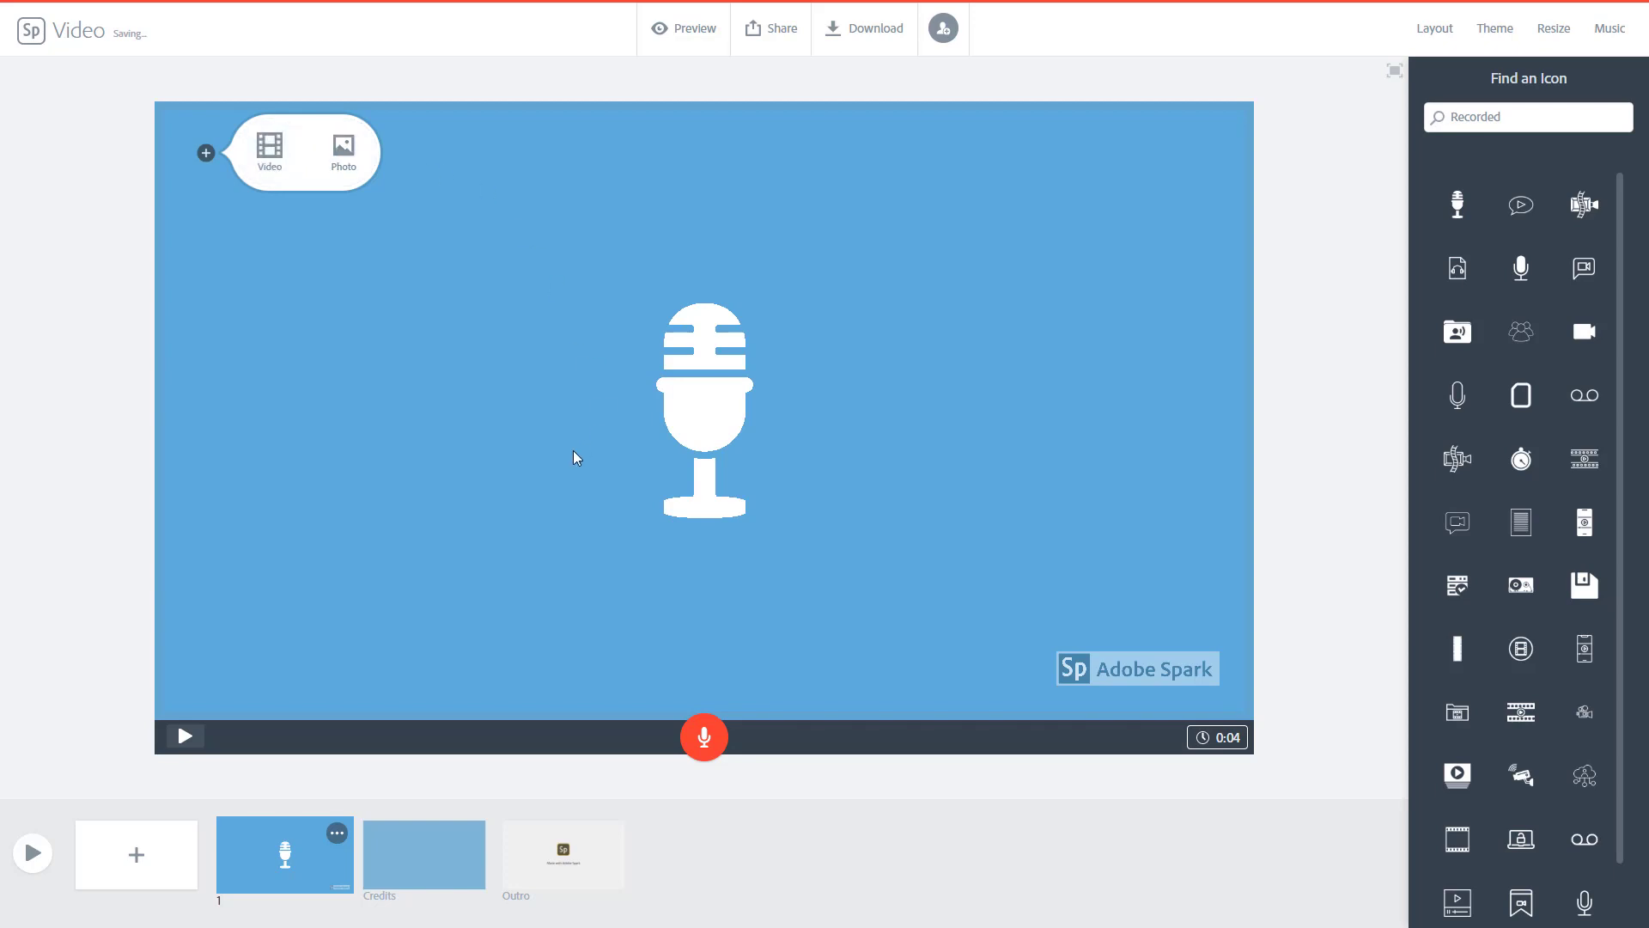
{"action": "left_click", "coordinate": [591, 496]}
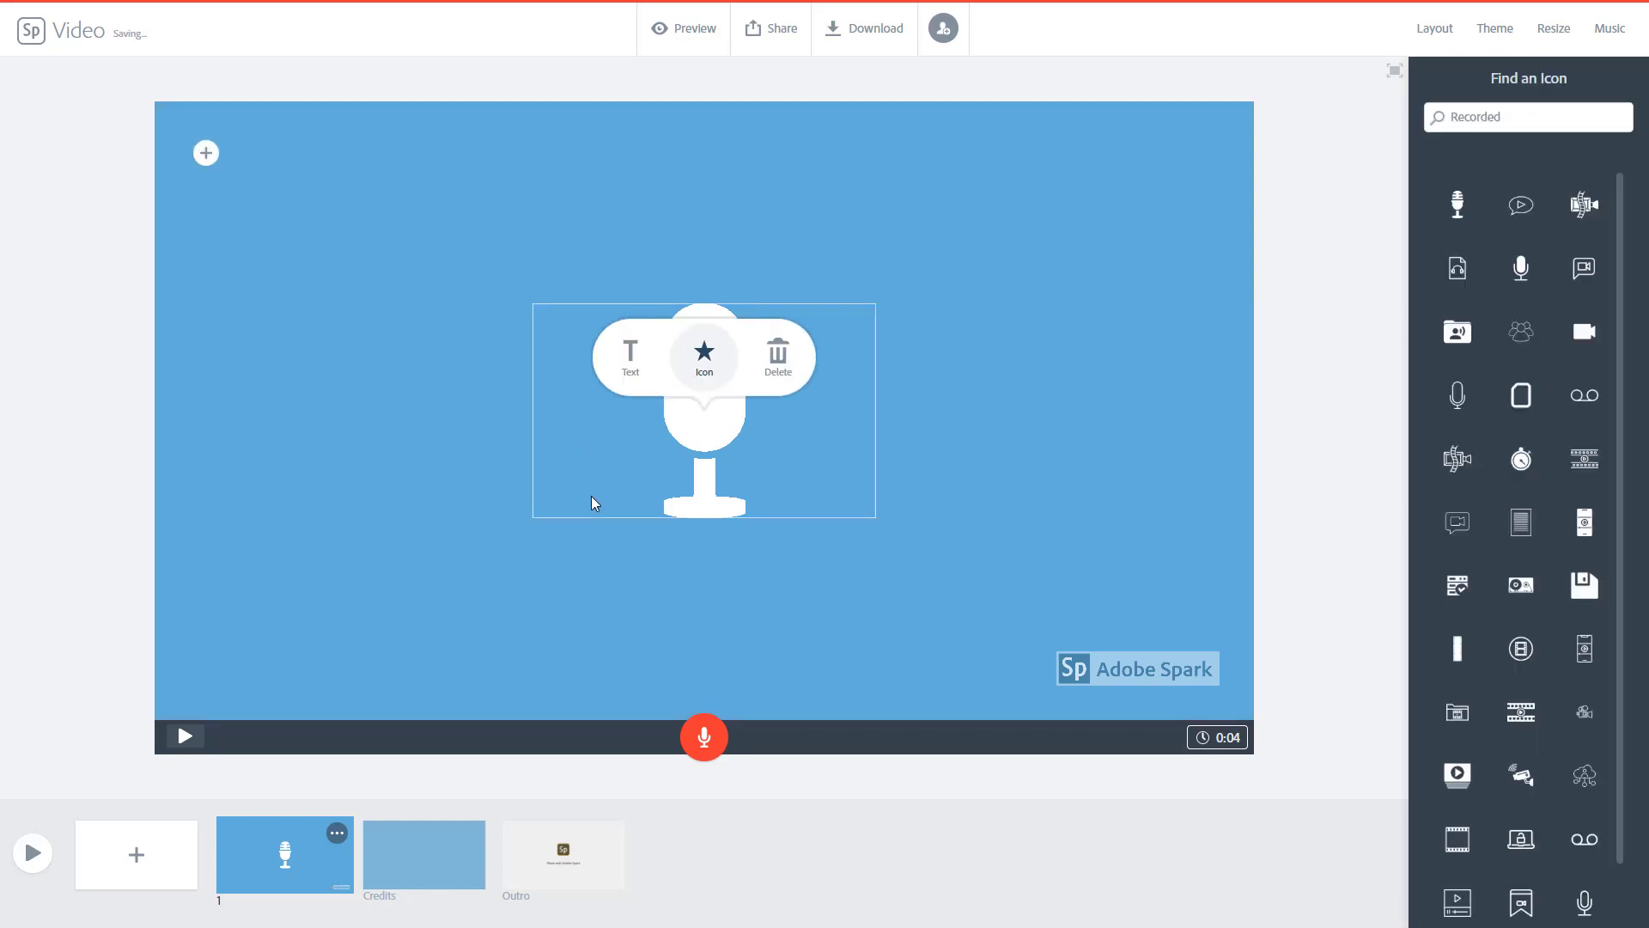
- Switch slide 1 to the Split Screen layout, keeping the microphone on the left half
{"action": "left_click", "coordinate": [631, 361]}
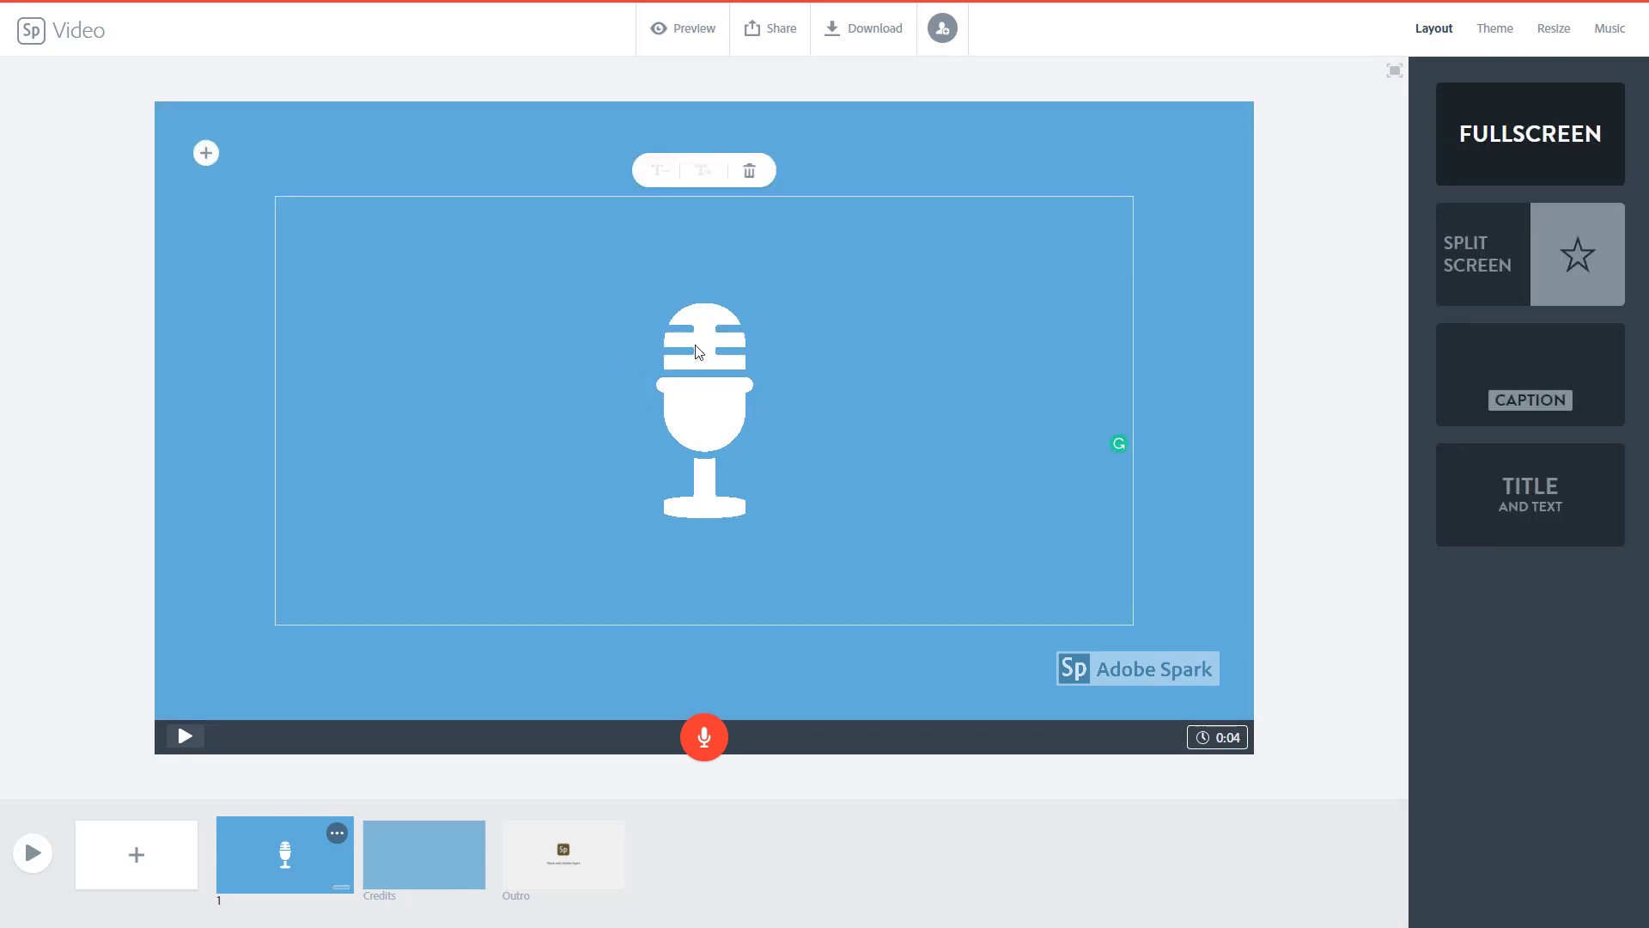
{"action": "left_click", "coordinate": [1142, 466]}
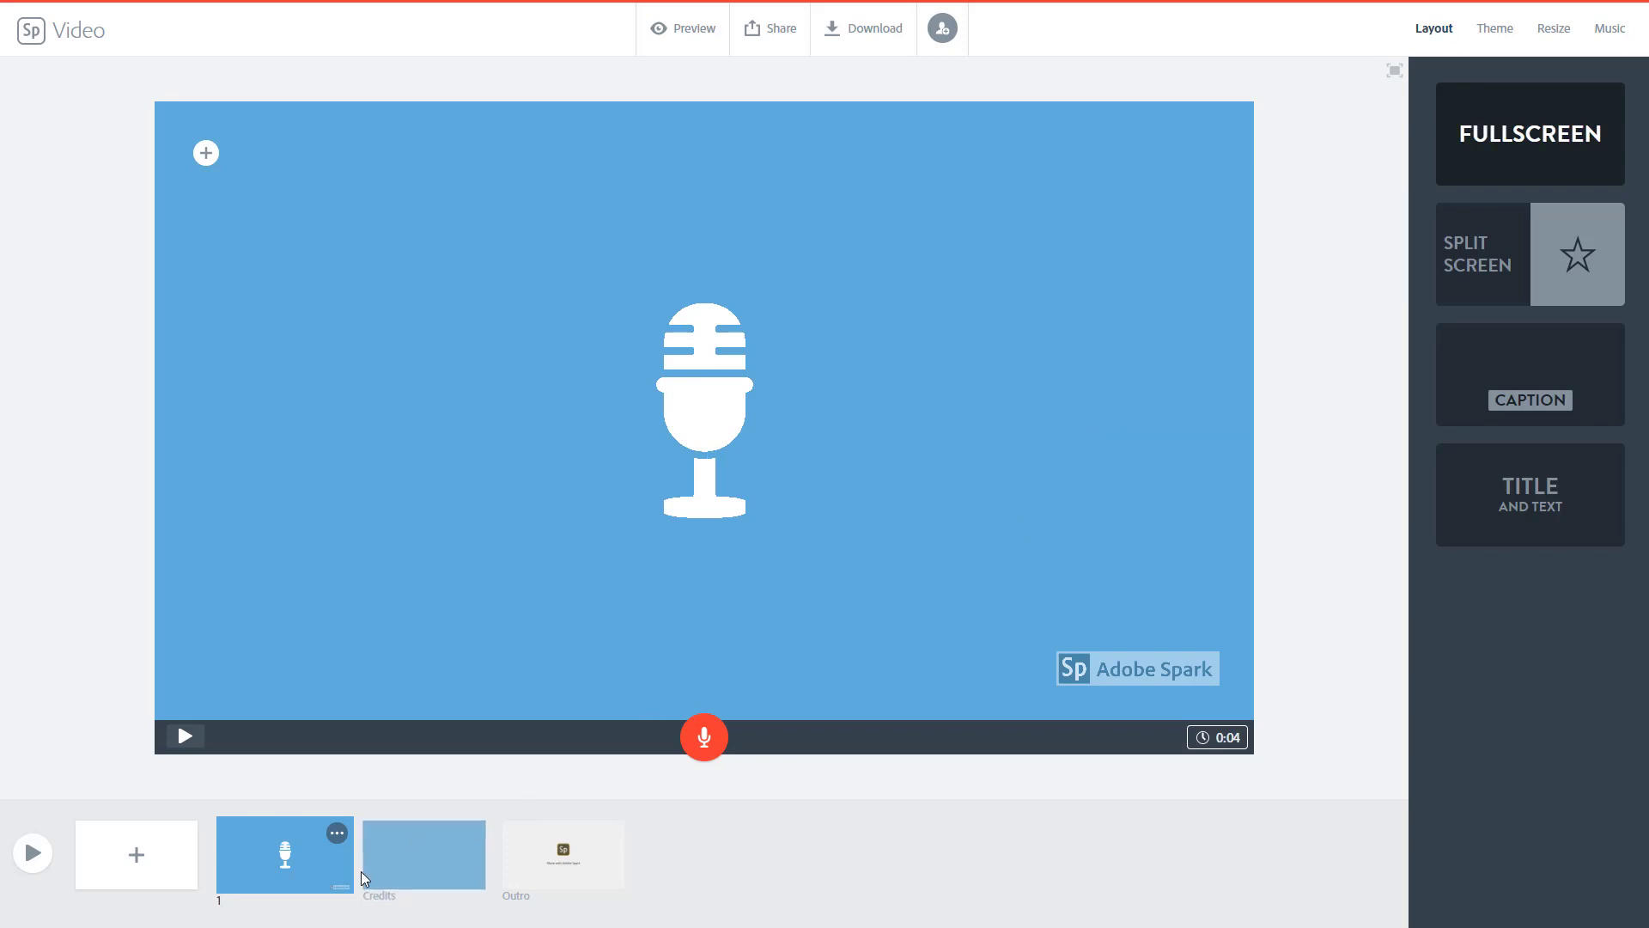
{"action": "left_click", "coordinate": [1533, 255]}
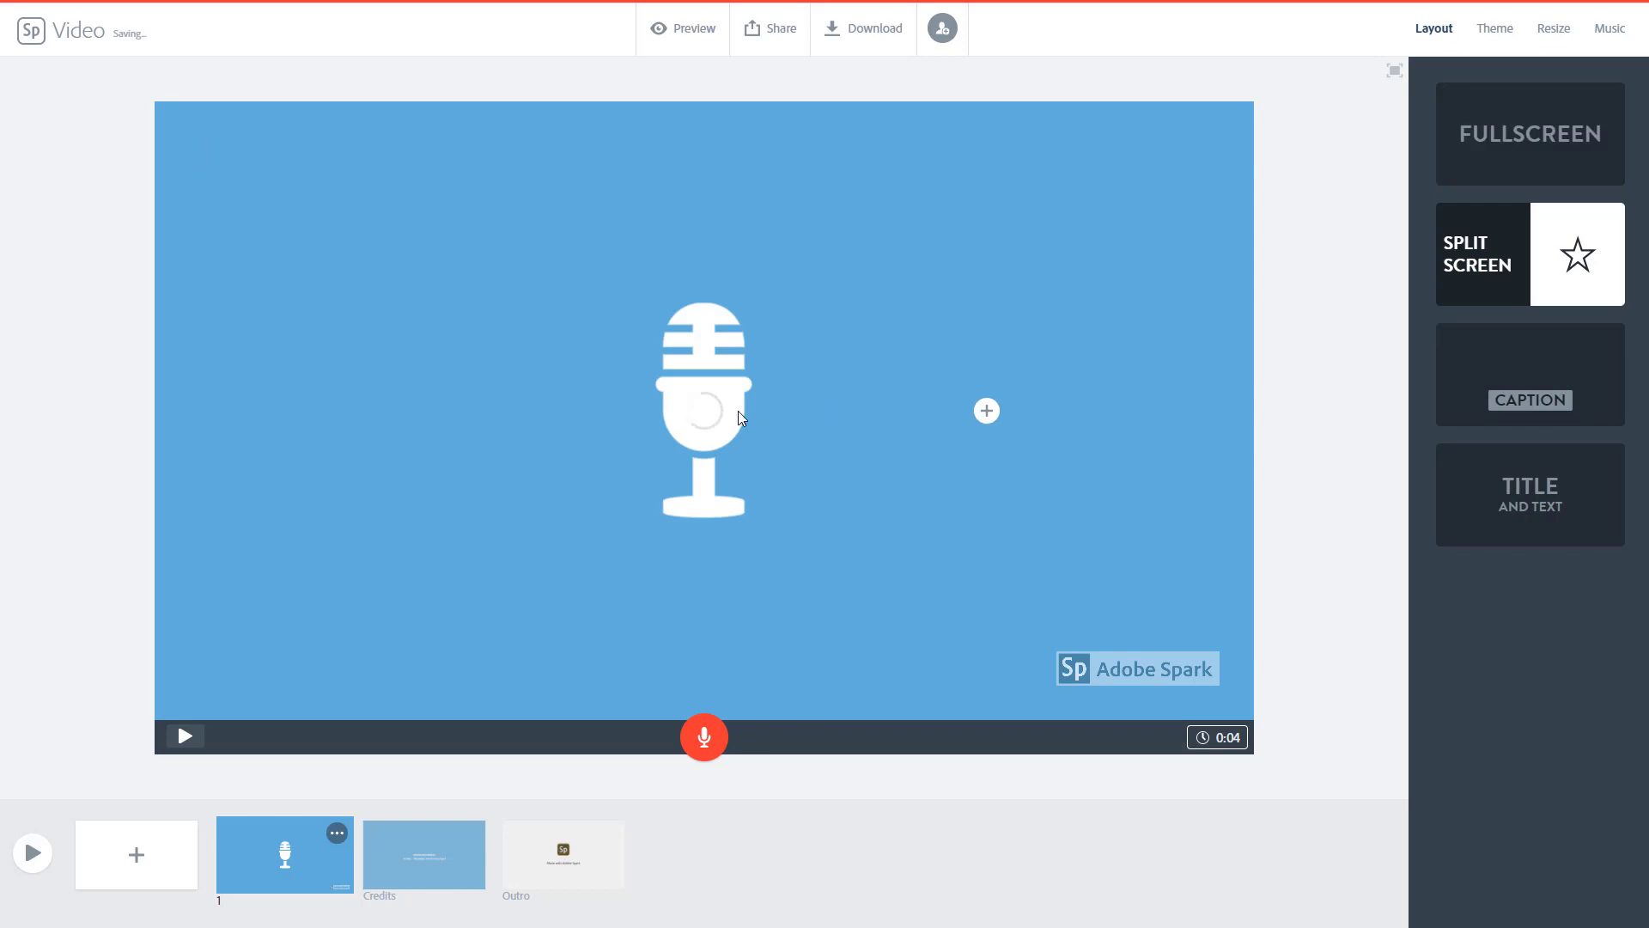
- Add 'Pre-Recorded' text to the right half and play back the slide
{"action": "left_click", "coordinate": [1505, 266]}
{"action": "left_click", "coordinate": [987, 428]}
{"action": "left_click", "coordinate": [948, 360]}
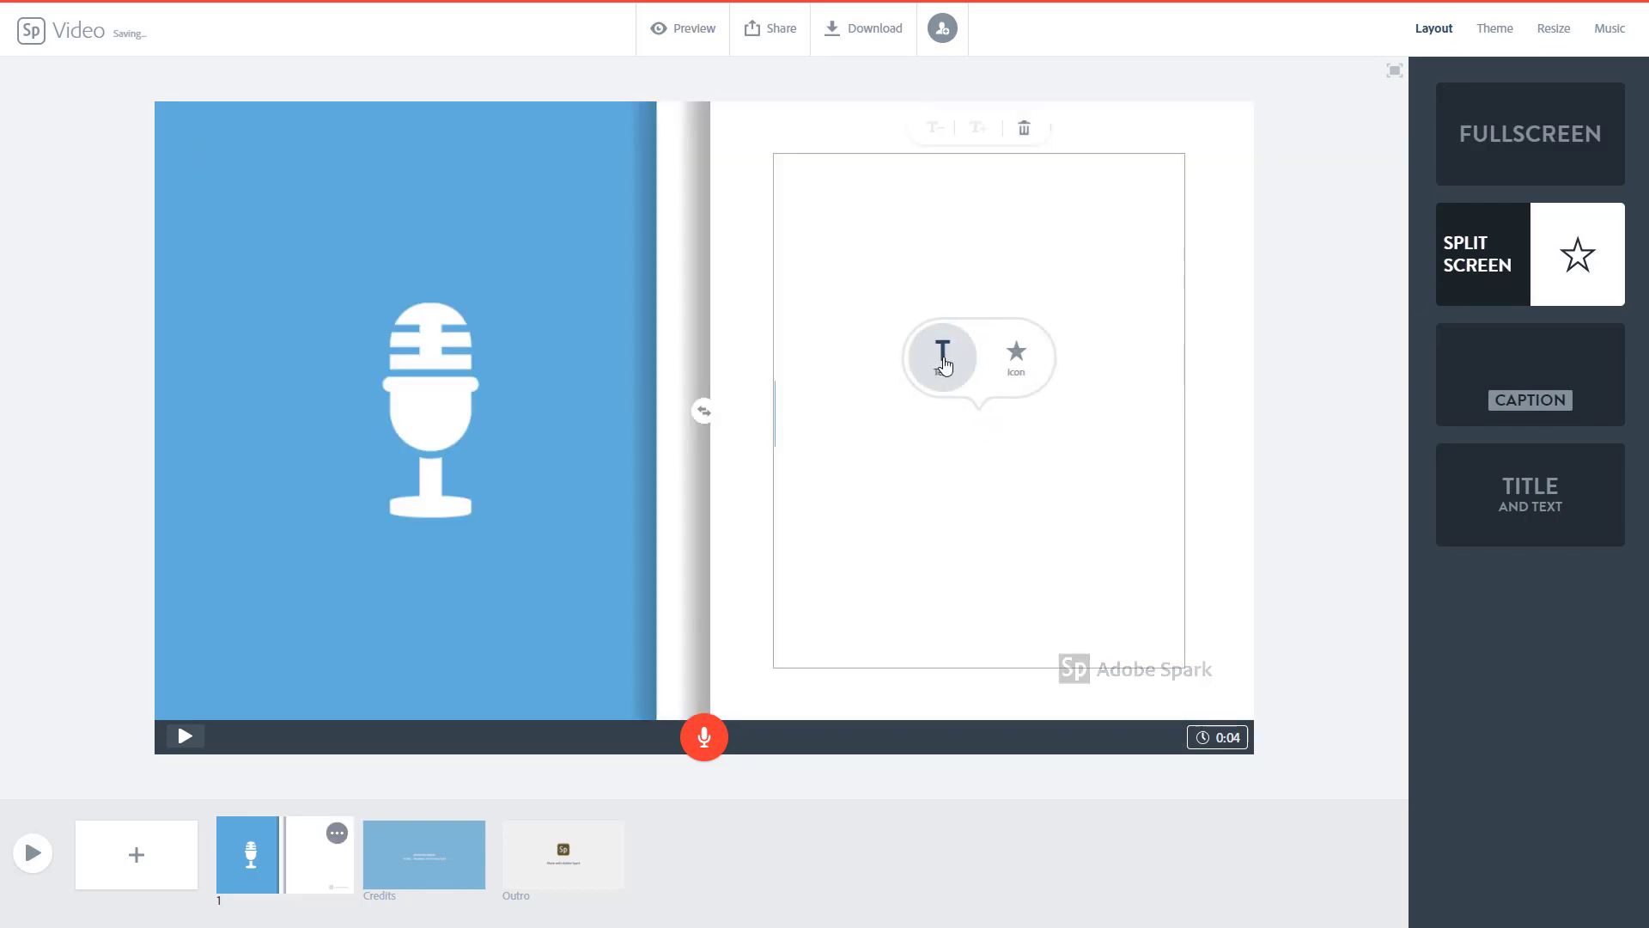
{"action": "type", "text": "Pre-Recorded"}
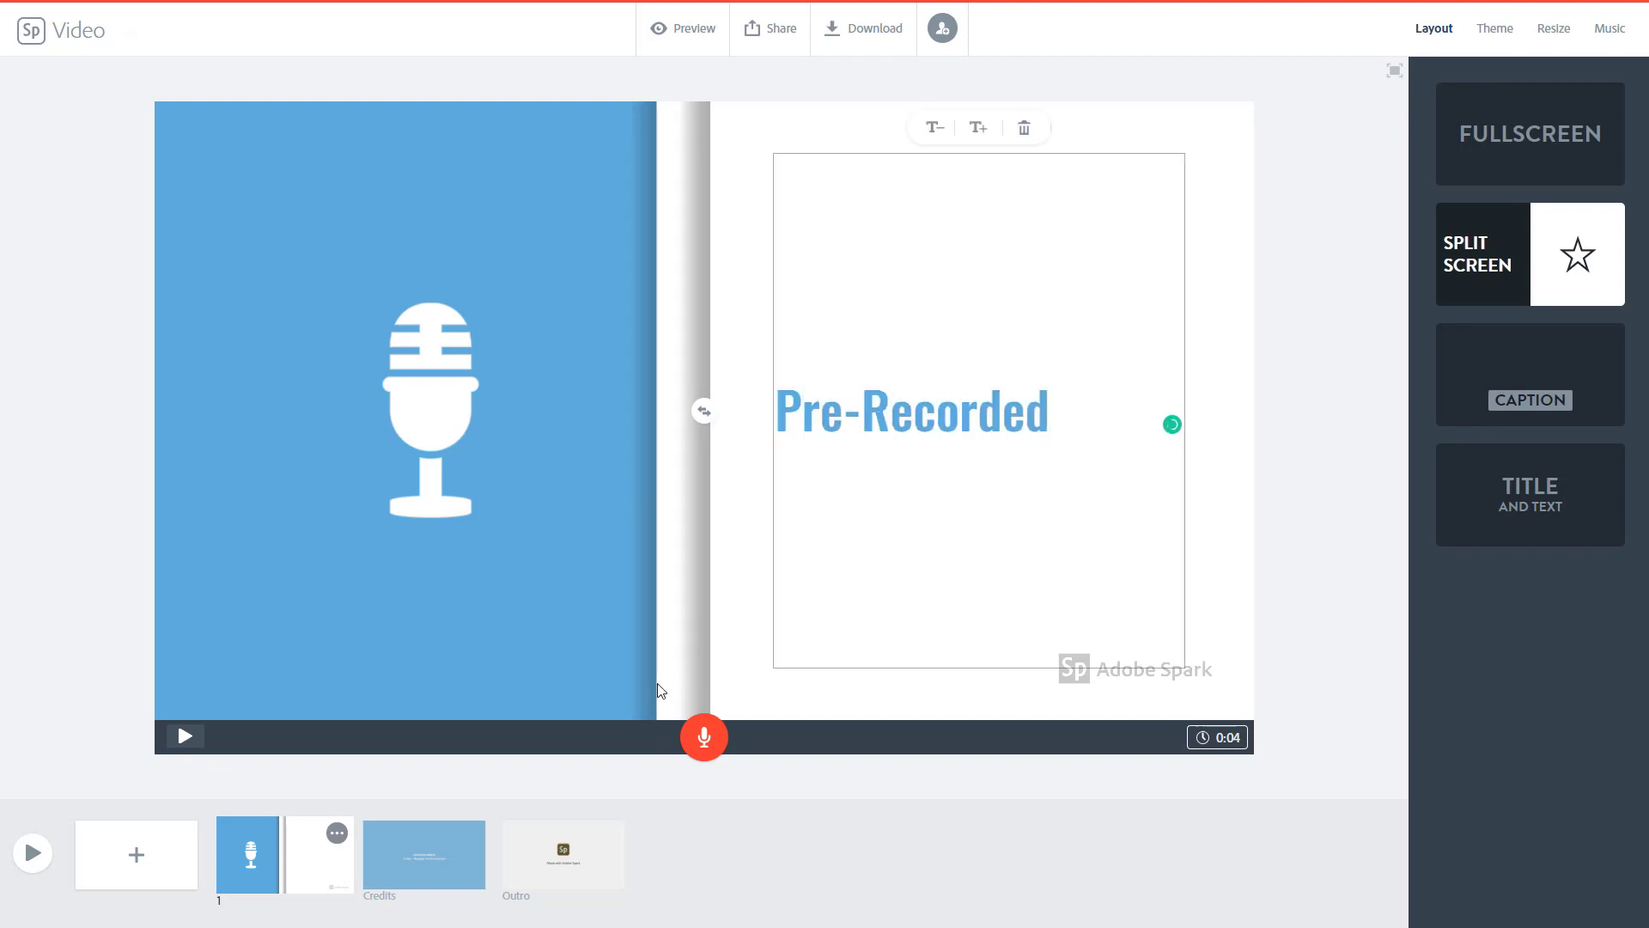
{"action": "left_click", "coordinate": [196, 742]}
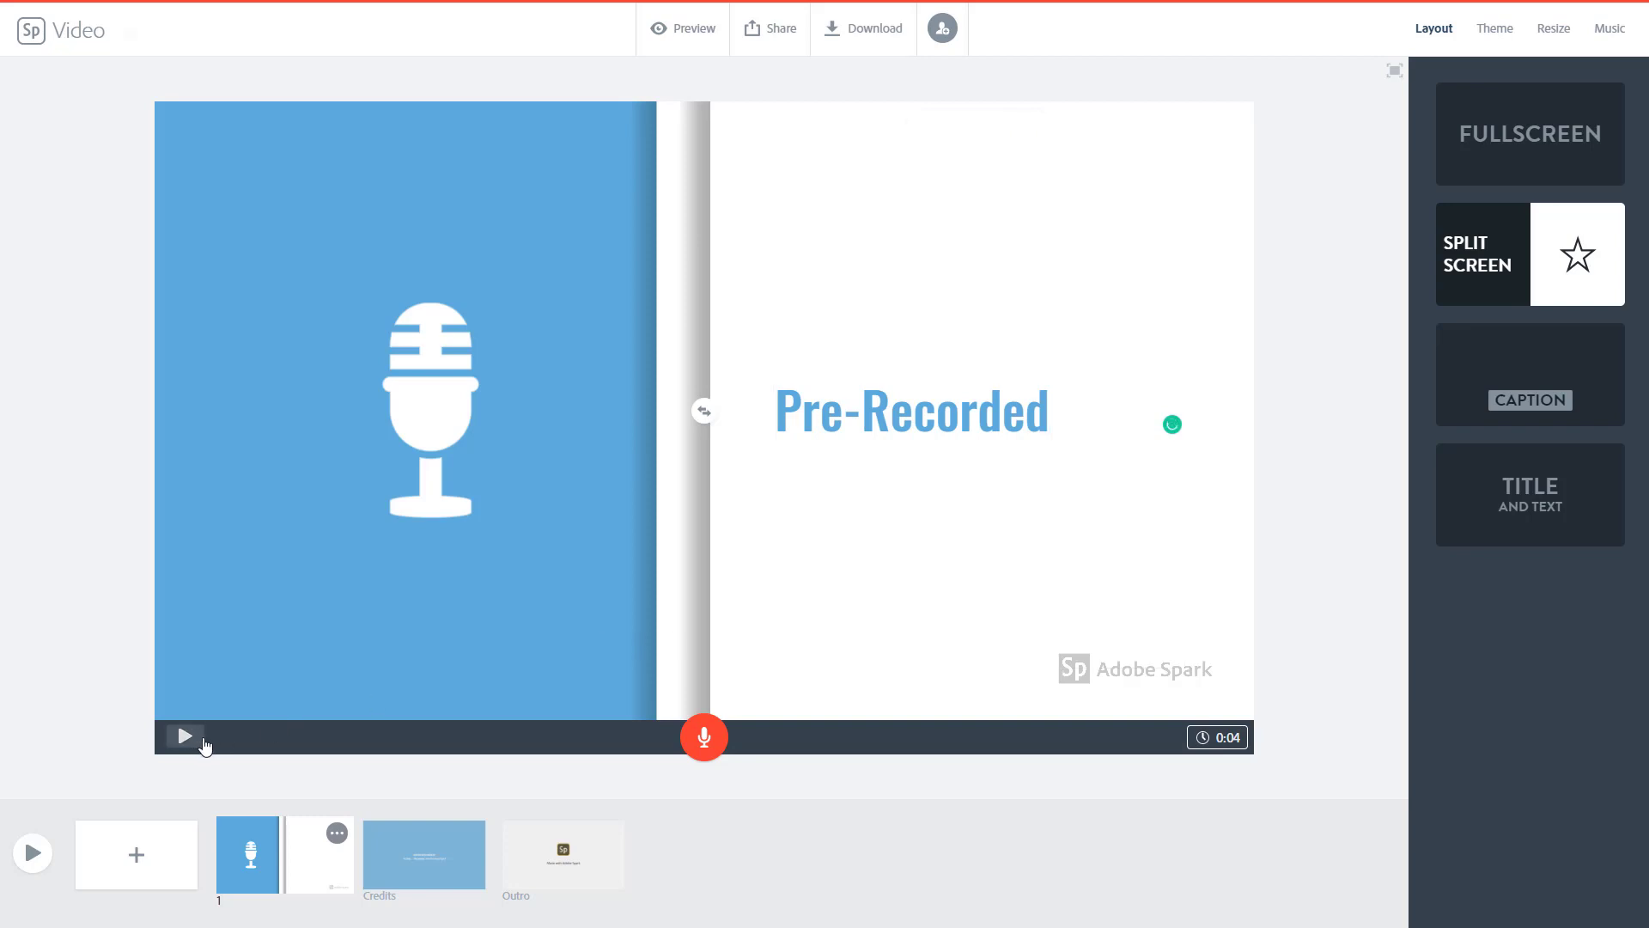
{"action": "left_click", "coordinate": [186, 739]}
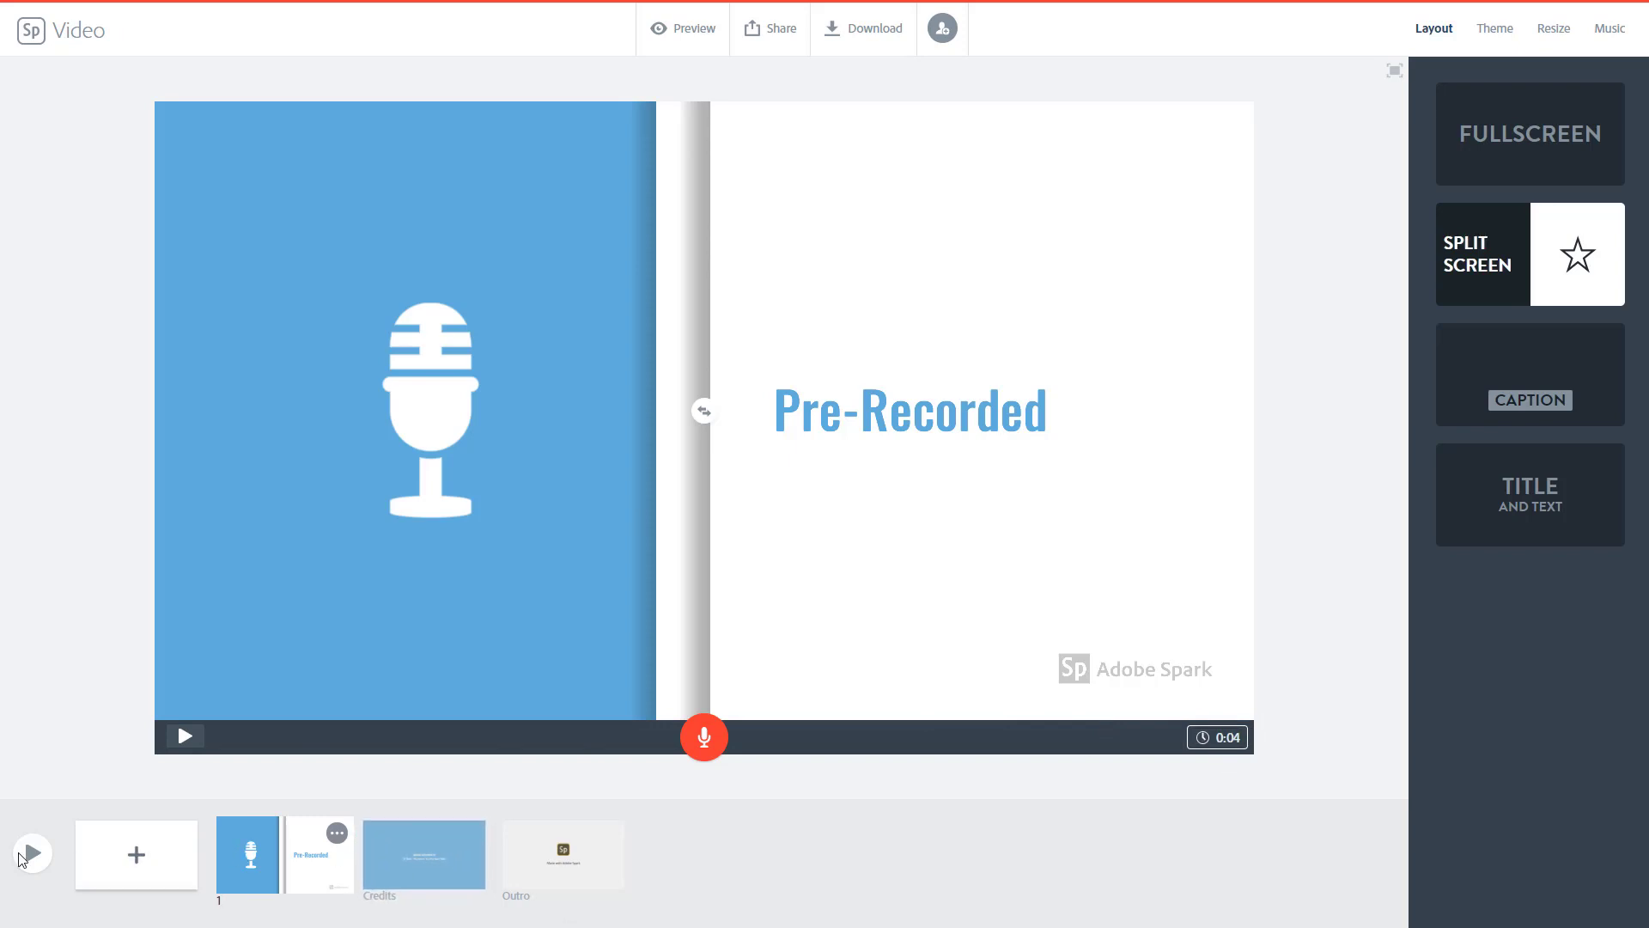
- Add a new slide 2 and, after a photo search for 'Import', type the title 'IMPORT' instead
{"action": "left_click", "coordinate": [135, 856]}
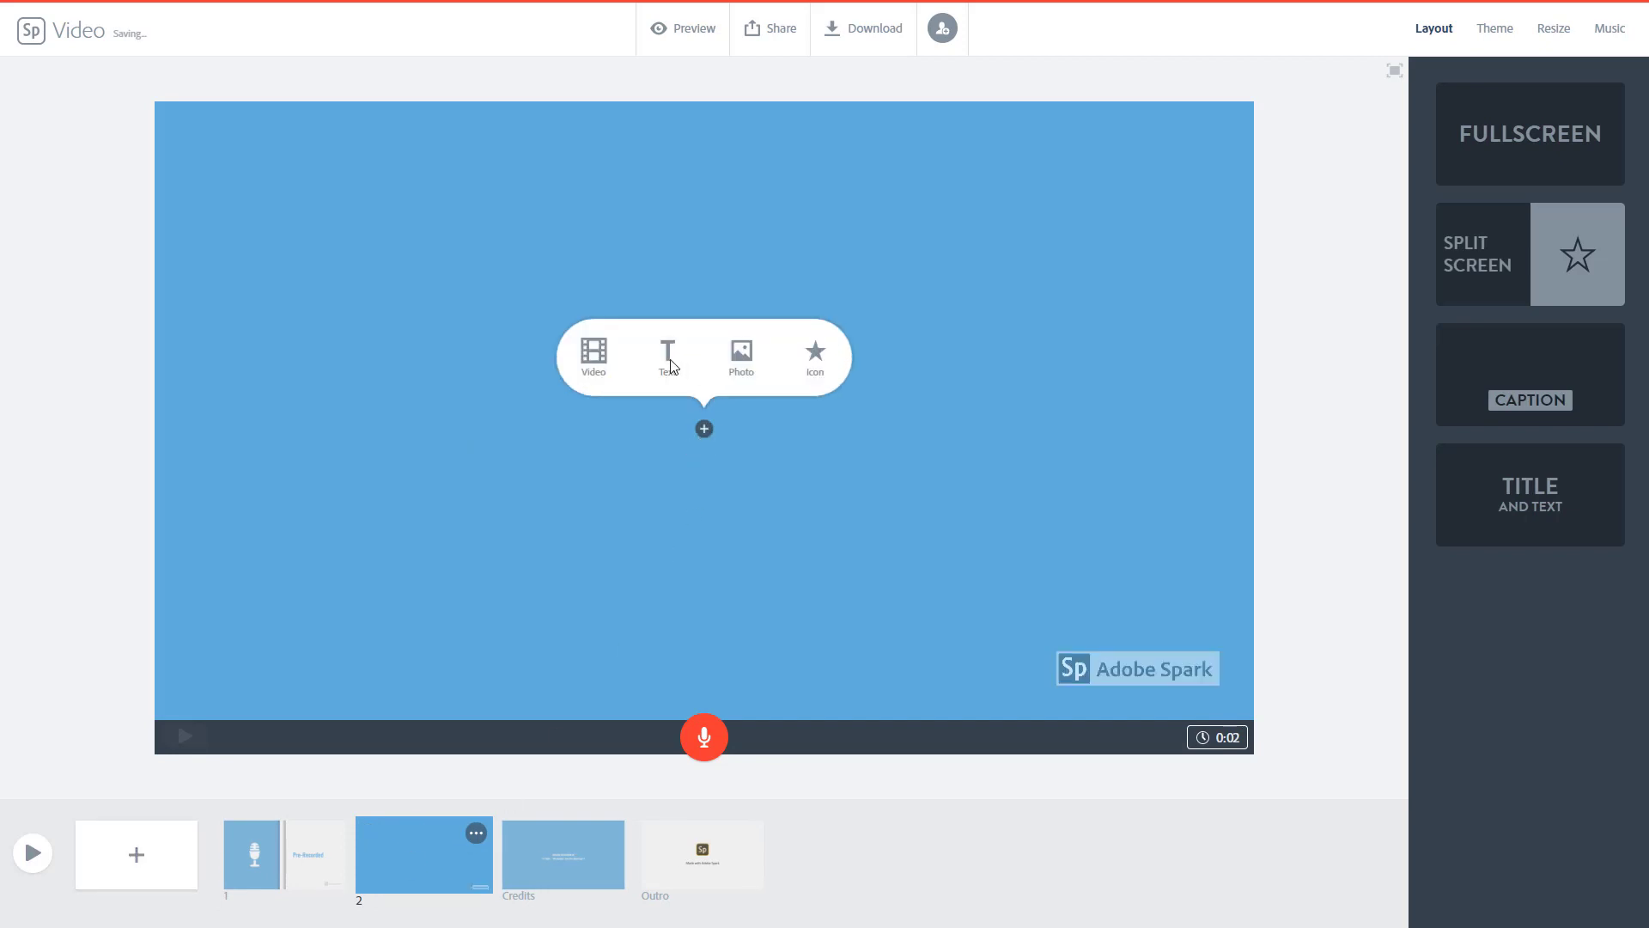
{"action": "left_click", "coordinate": [742, 361]}
{"action": "double_click", "coordinate": [1465, 119]}
{"action": "type", "text": "Import"}
{"action": "key", "text": "Return"}
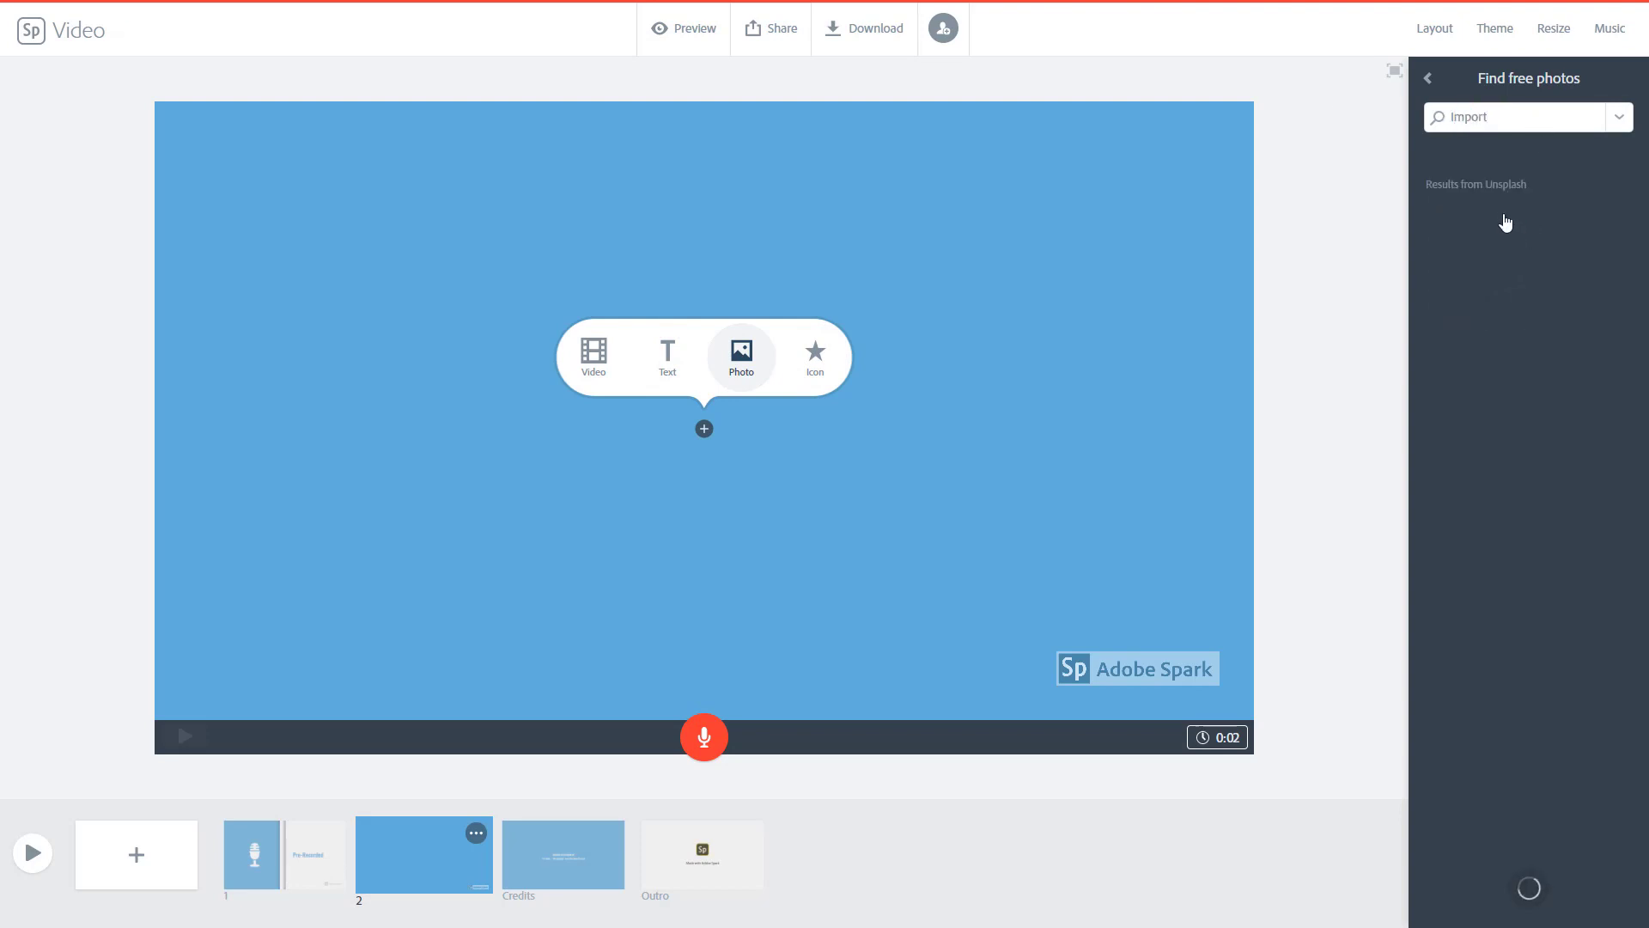
{"action": "scroll", "coordinate": [1561, 298], "scroll_direction": "down", "scroll_amount": 2}
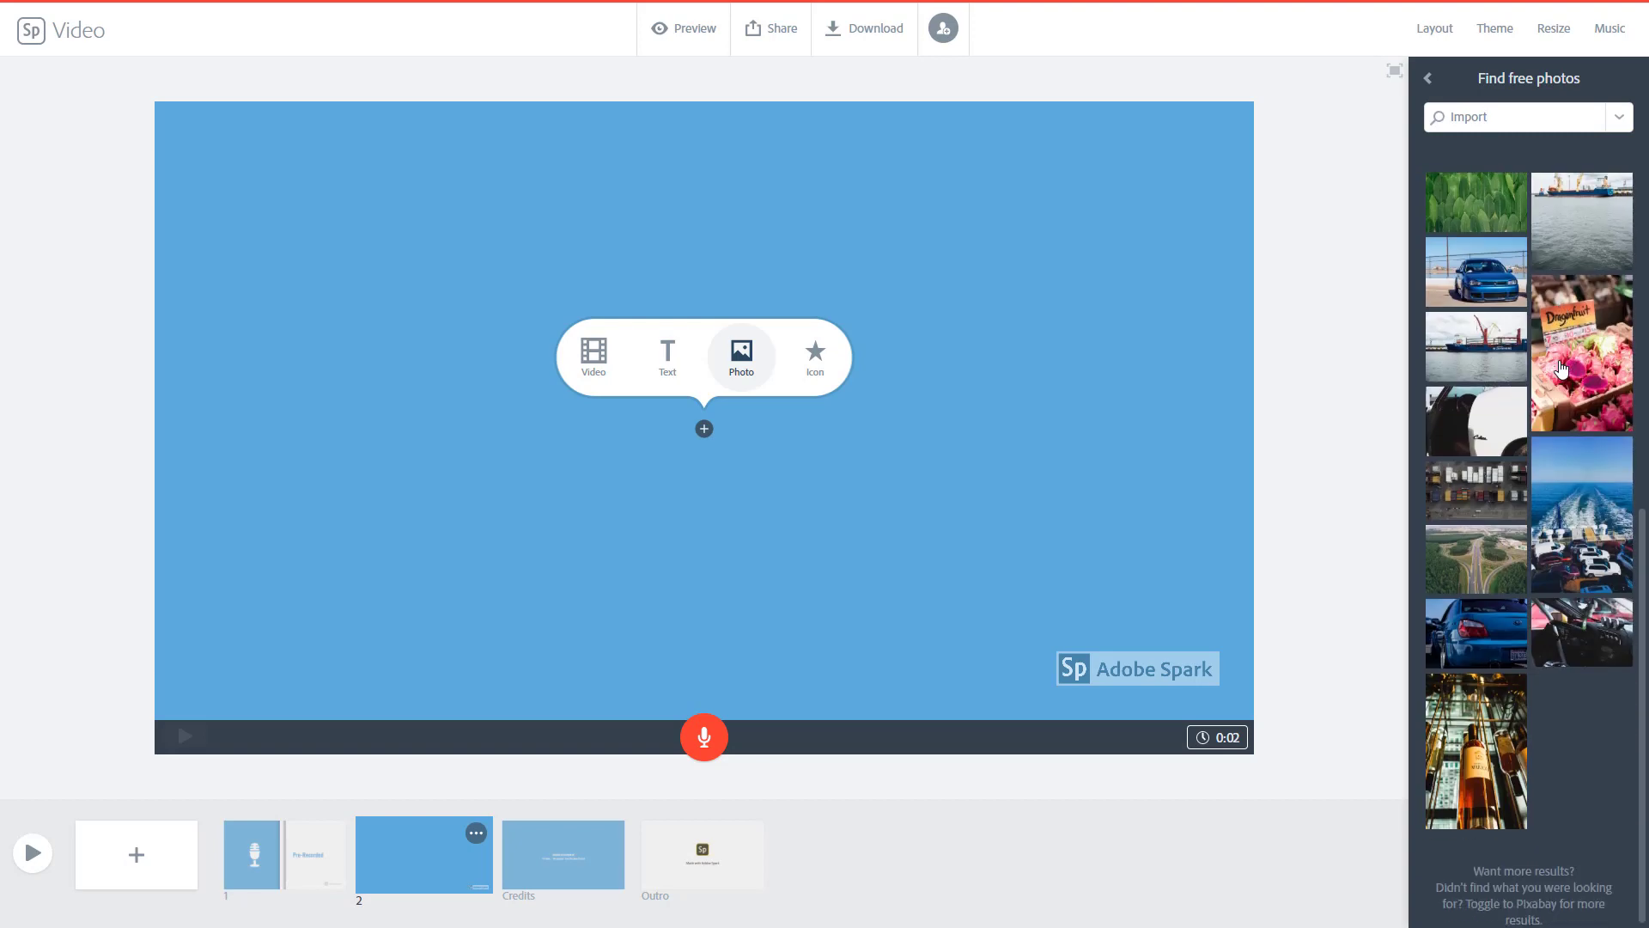
{"action": "scroll", "coordinate": [1525, 151], "scroll_direction": "up", "scroll_amount": 1}
{"action": "left_click", "coordinate": [1527, 119]}
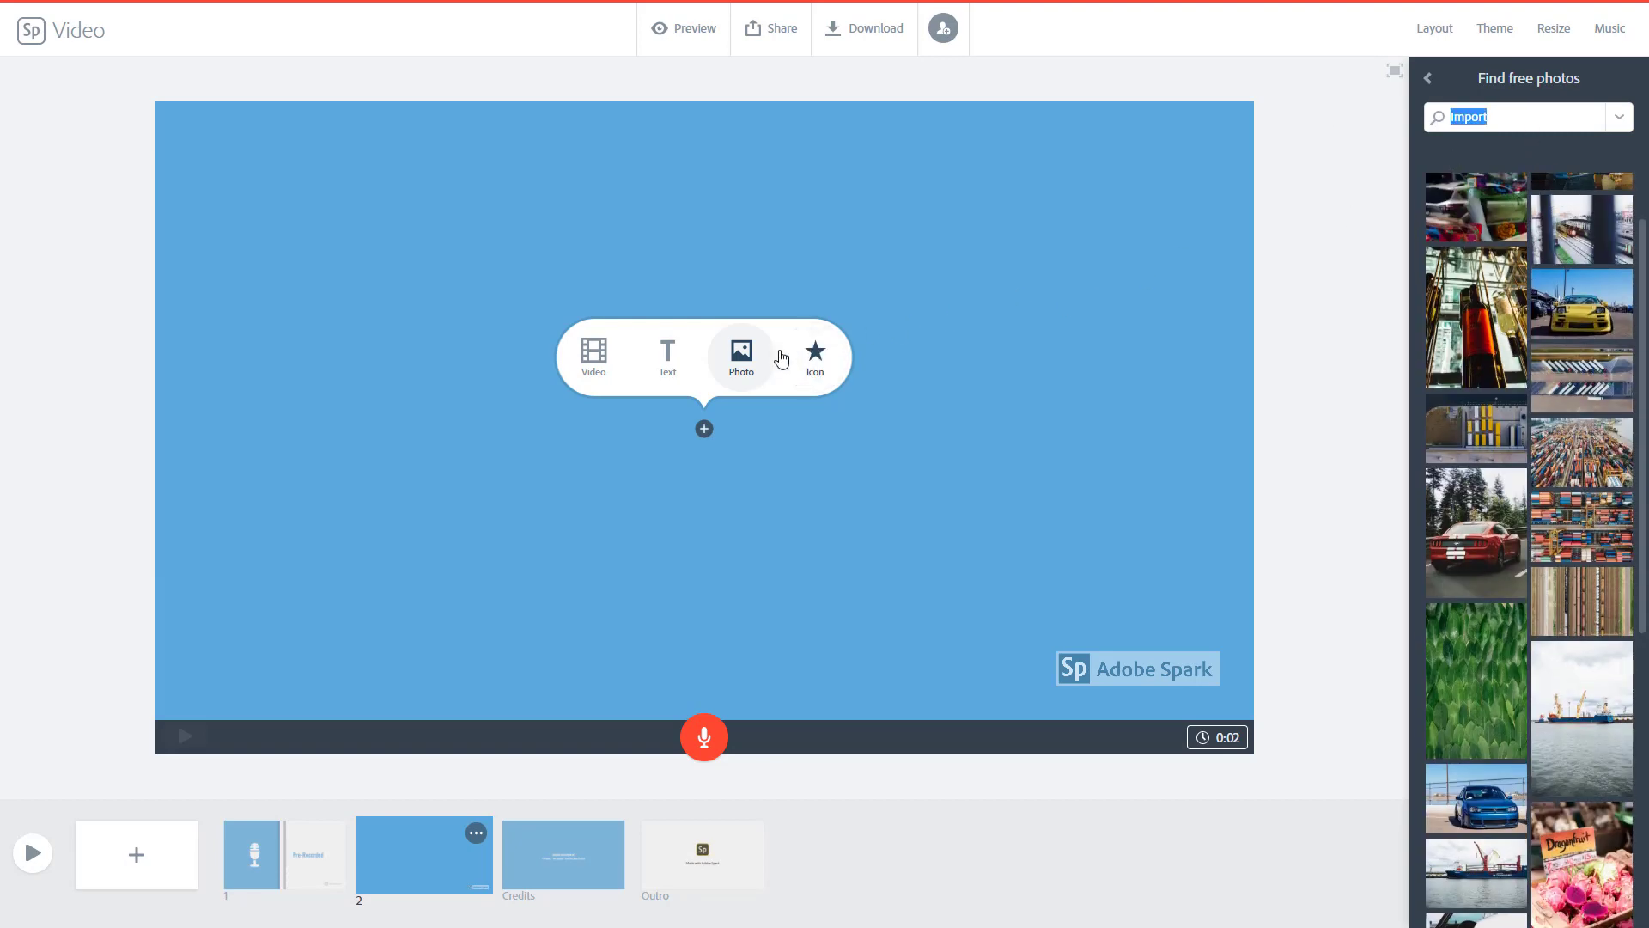
{"action": "left_click", "coordinate": [668, 358]}
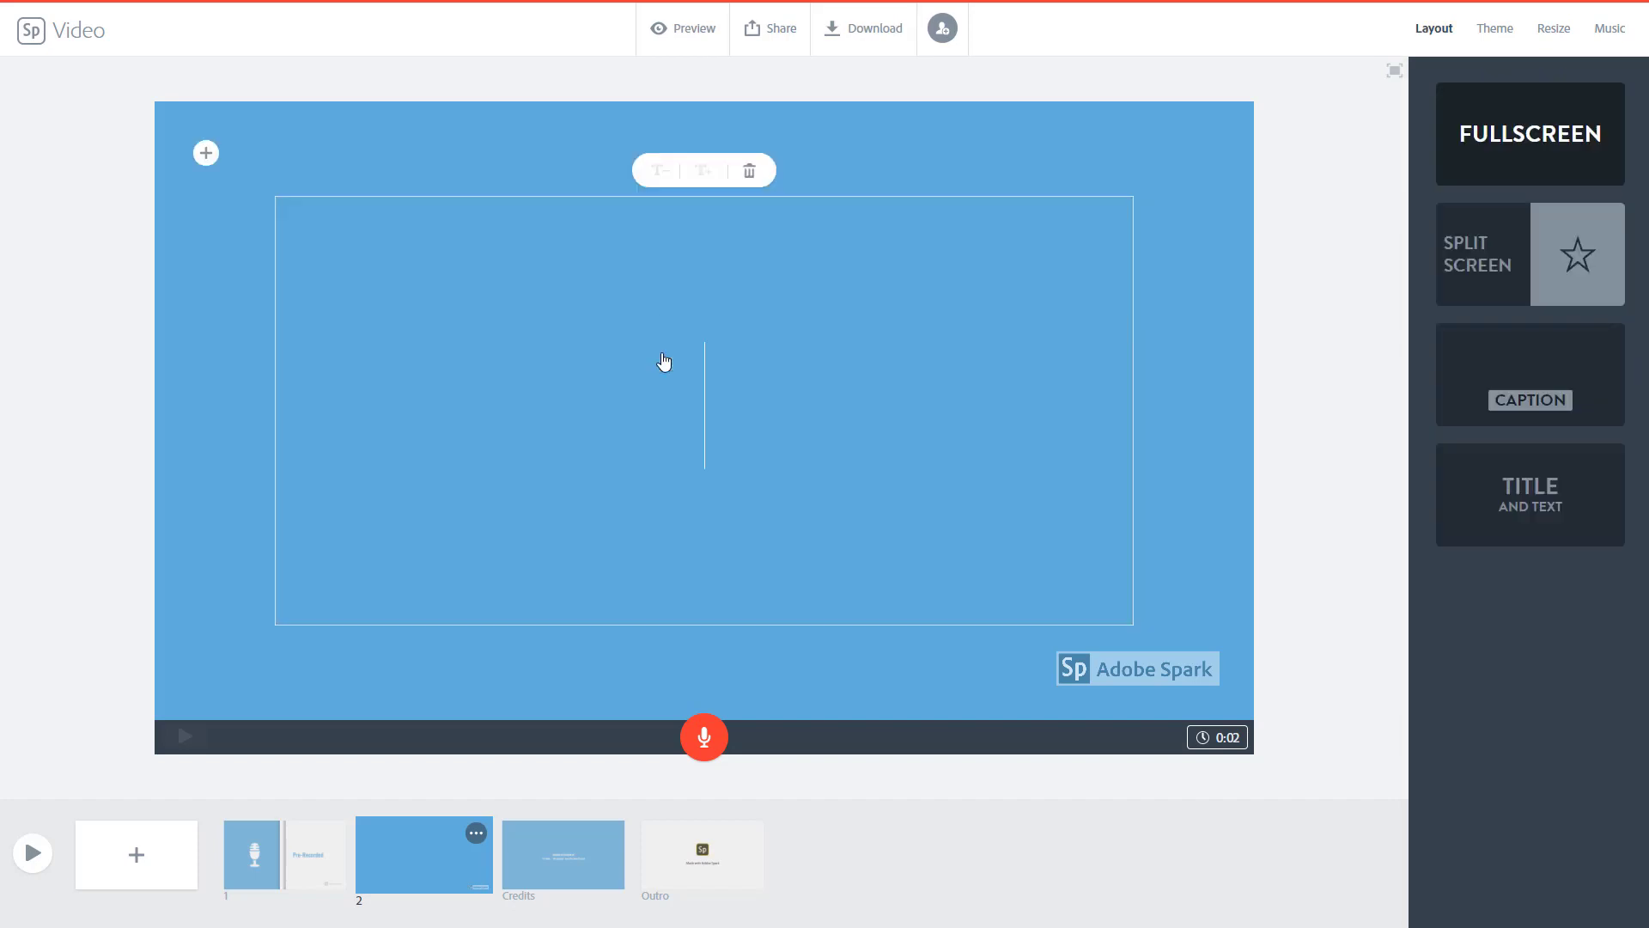
{"action": "type", "text": "IMPORT"}
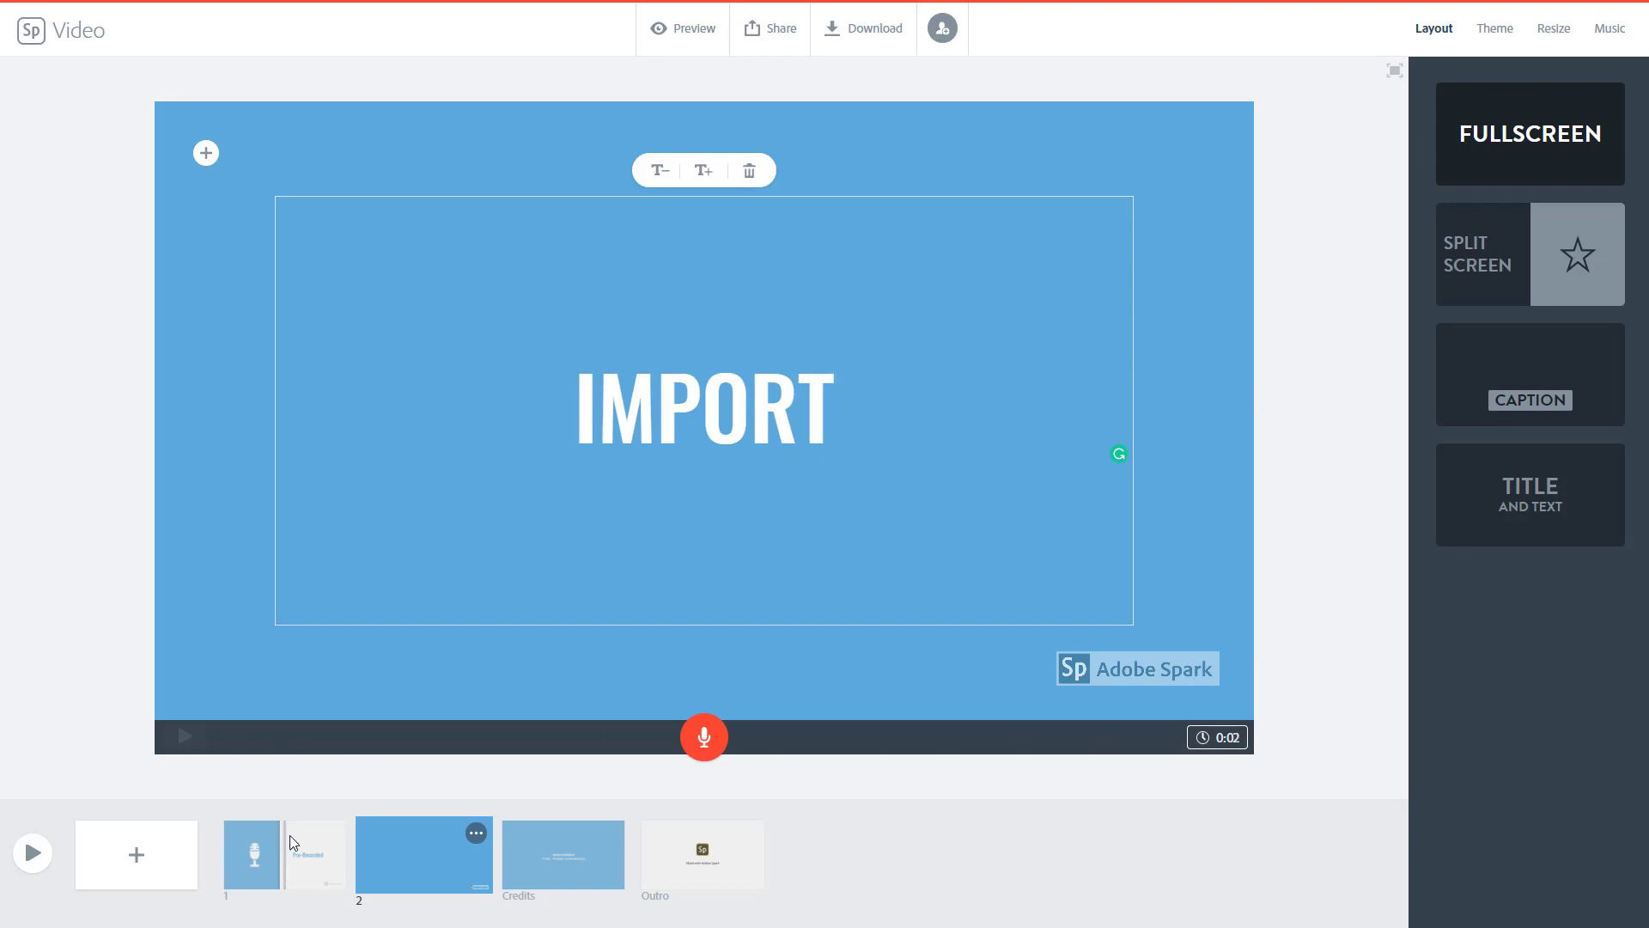
- Preview the video from the IMPORT slide onward, then close the player
{"action": "left_click", "coordinate": [479, 840]}
{"action": "left_click", "coordinate": [477, 835]}
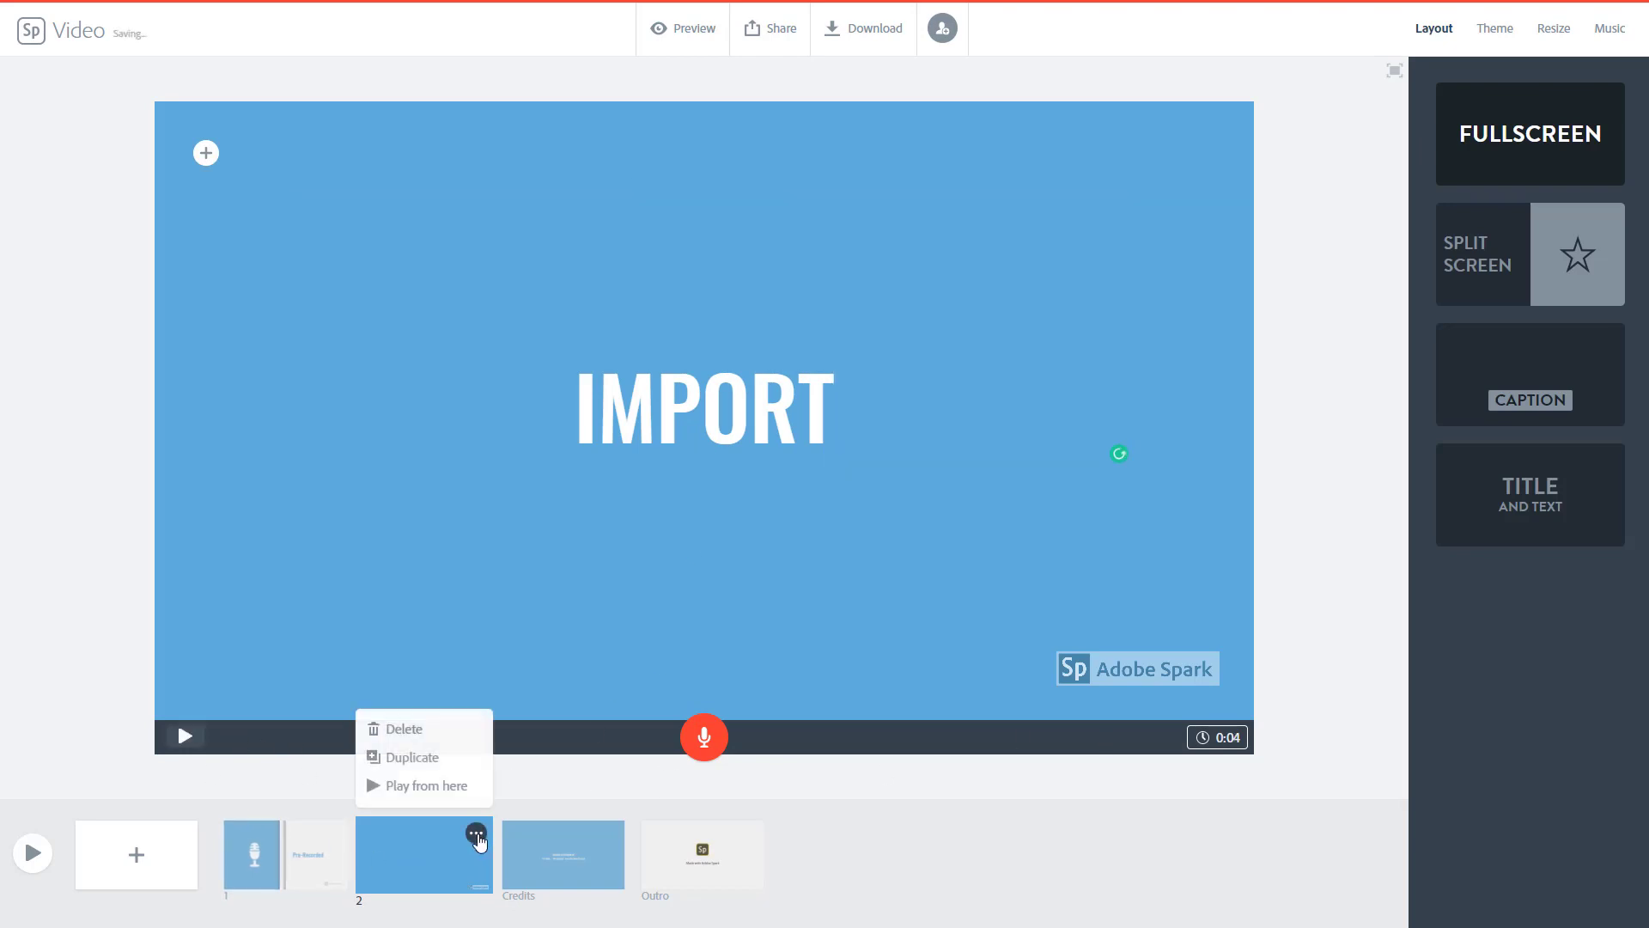
{"action": "left_click", "coordinate": [427, 785]}
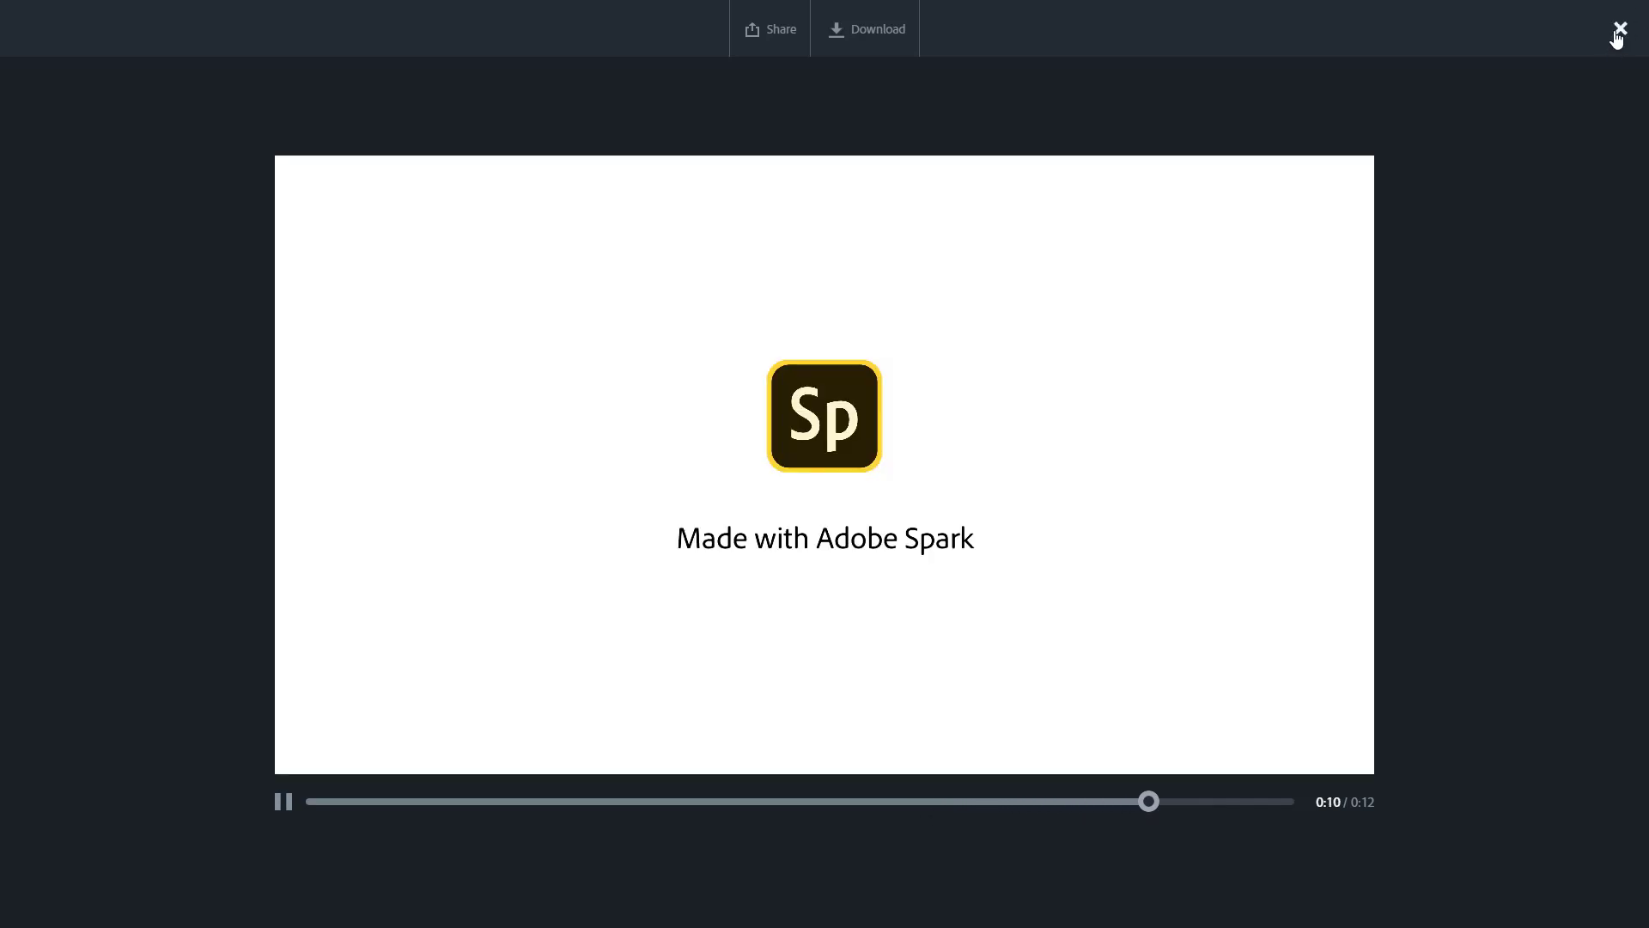
{"action": "left_click", "coordinate": [1619, 31]}
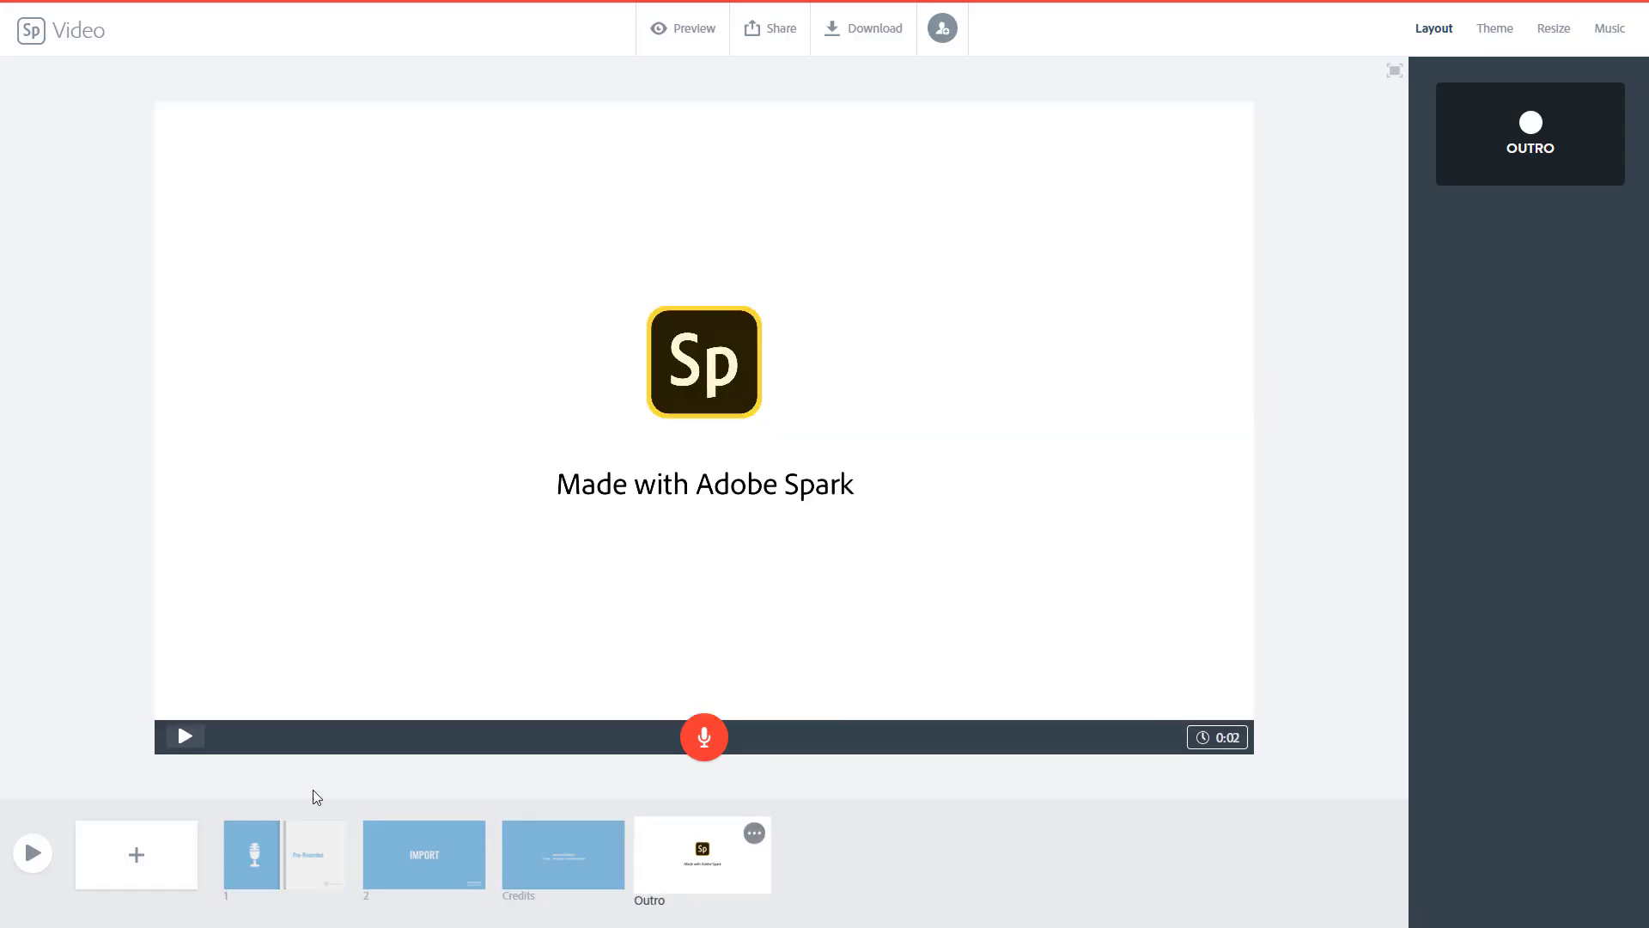
- Add slide 3 with the Unsplash 'Presentation' photo of a presenter at a projector, then preview the video
{"action": "left_click", "coordinate": [151, 867]}
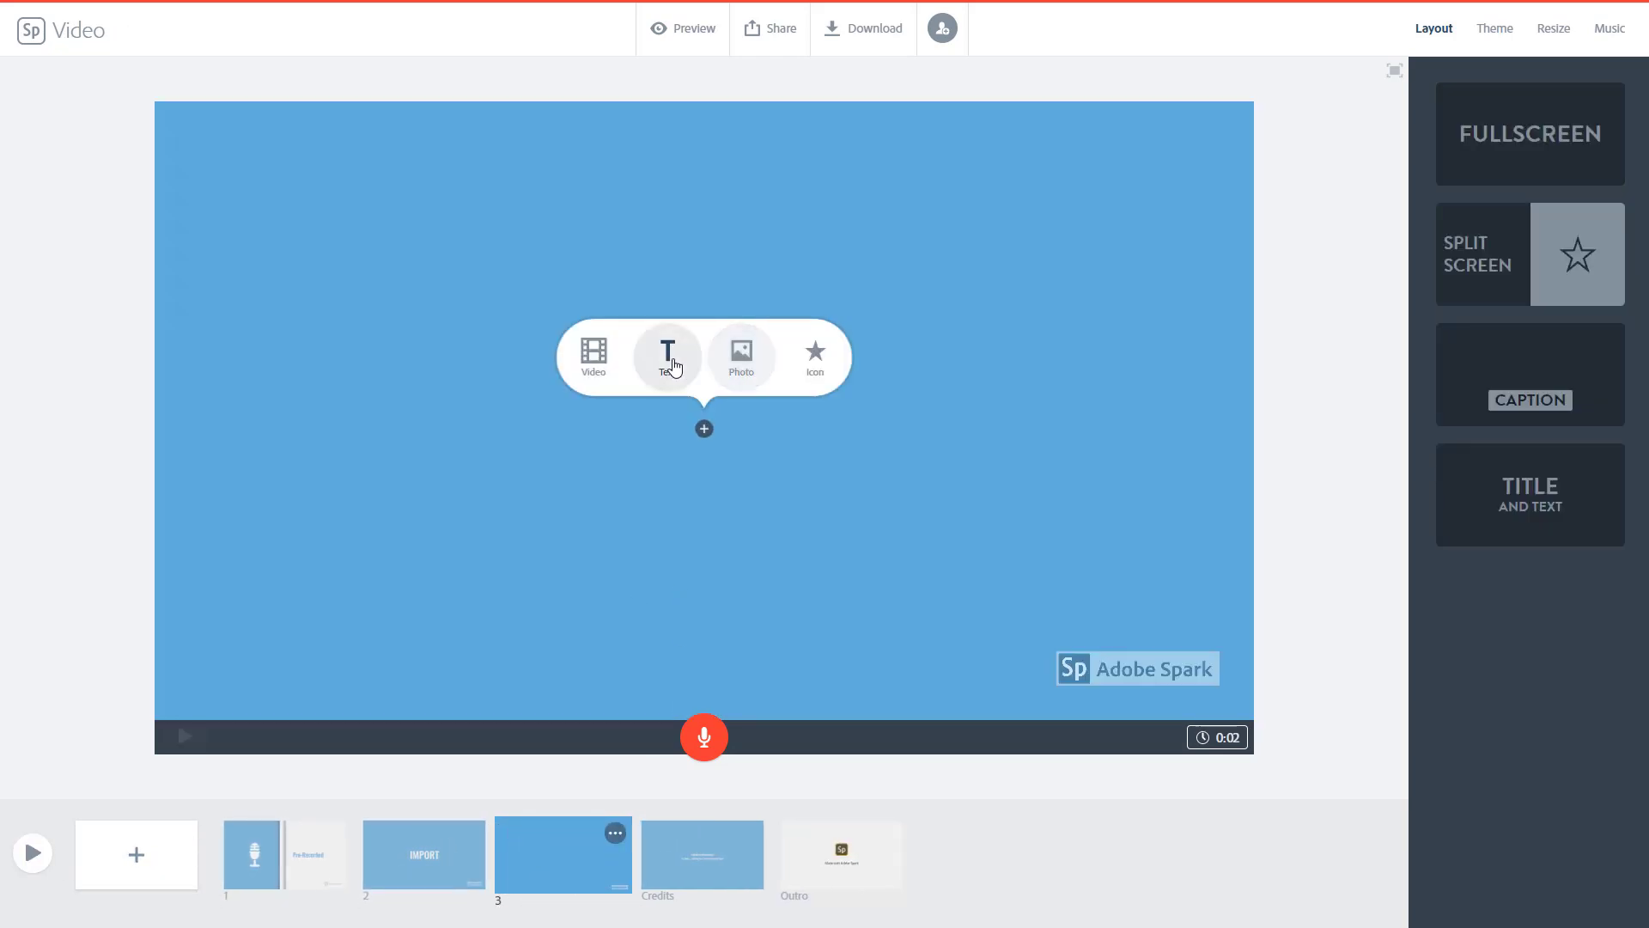
{"action": "left_click", "coordinate": [742, 353]}
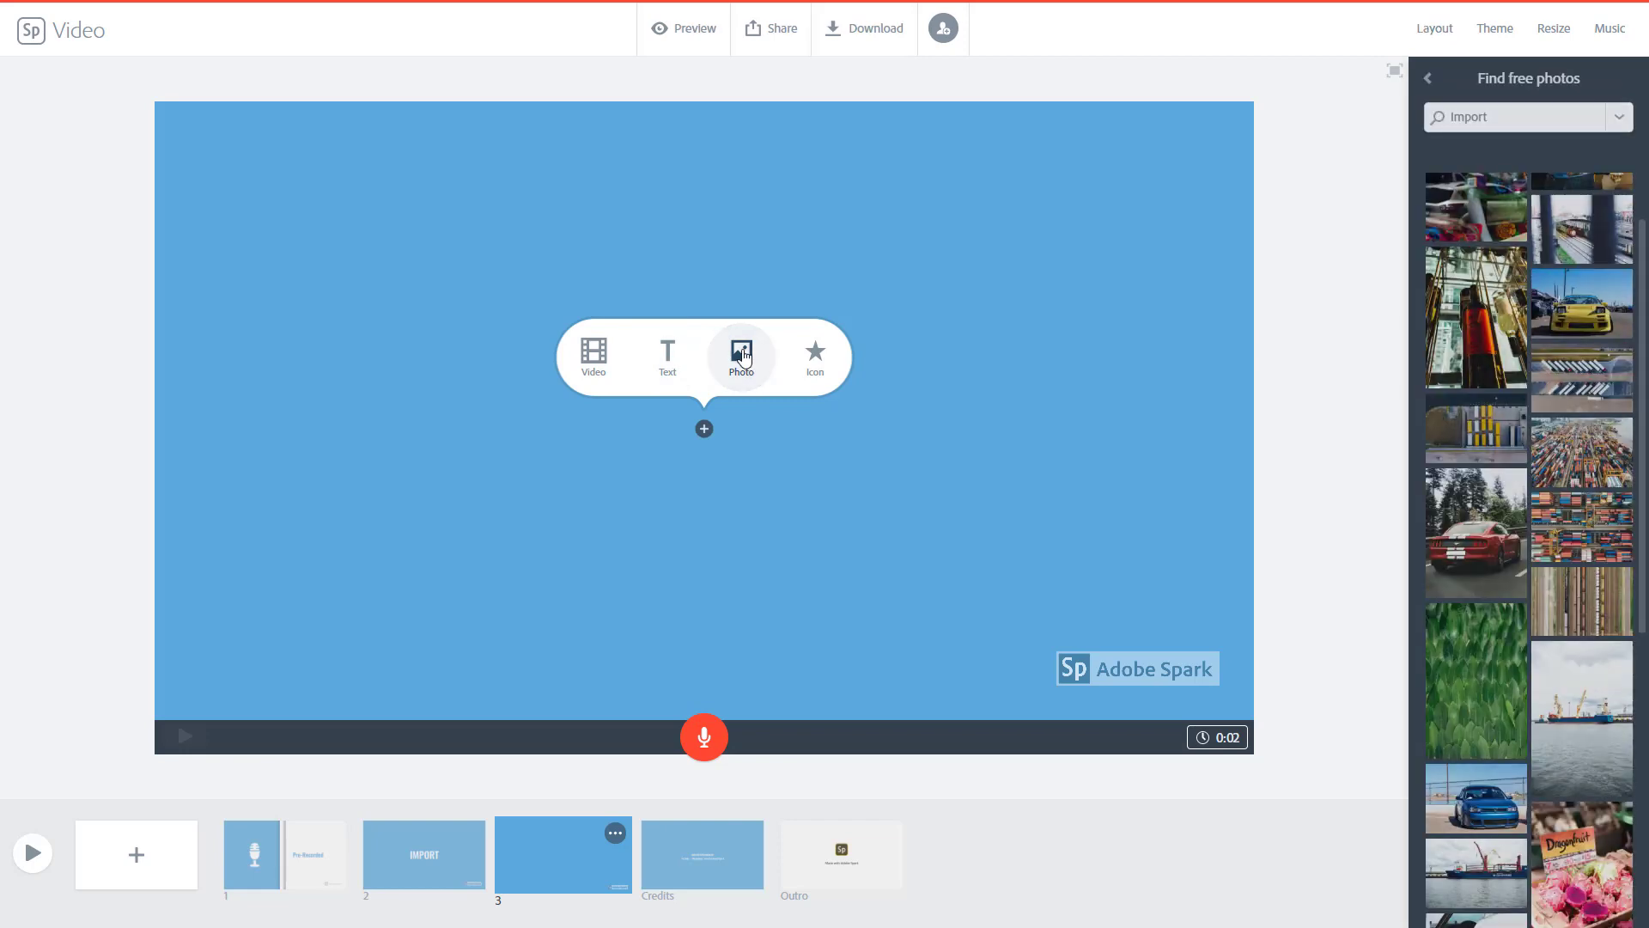
{"action": "left_click_drag", "start_coordinate": [1501, 117], "coordinate": [1349, 113]}
{"action": "type", "text": "Presentation"}
{"action": "key", "text": "Return"}
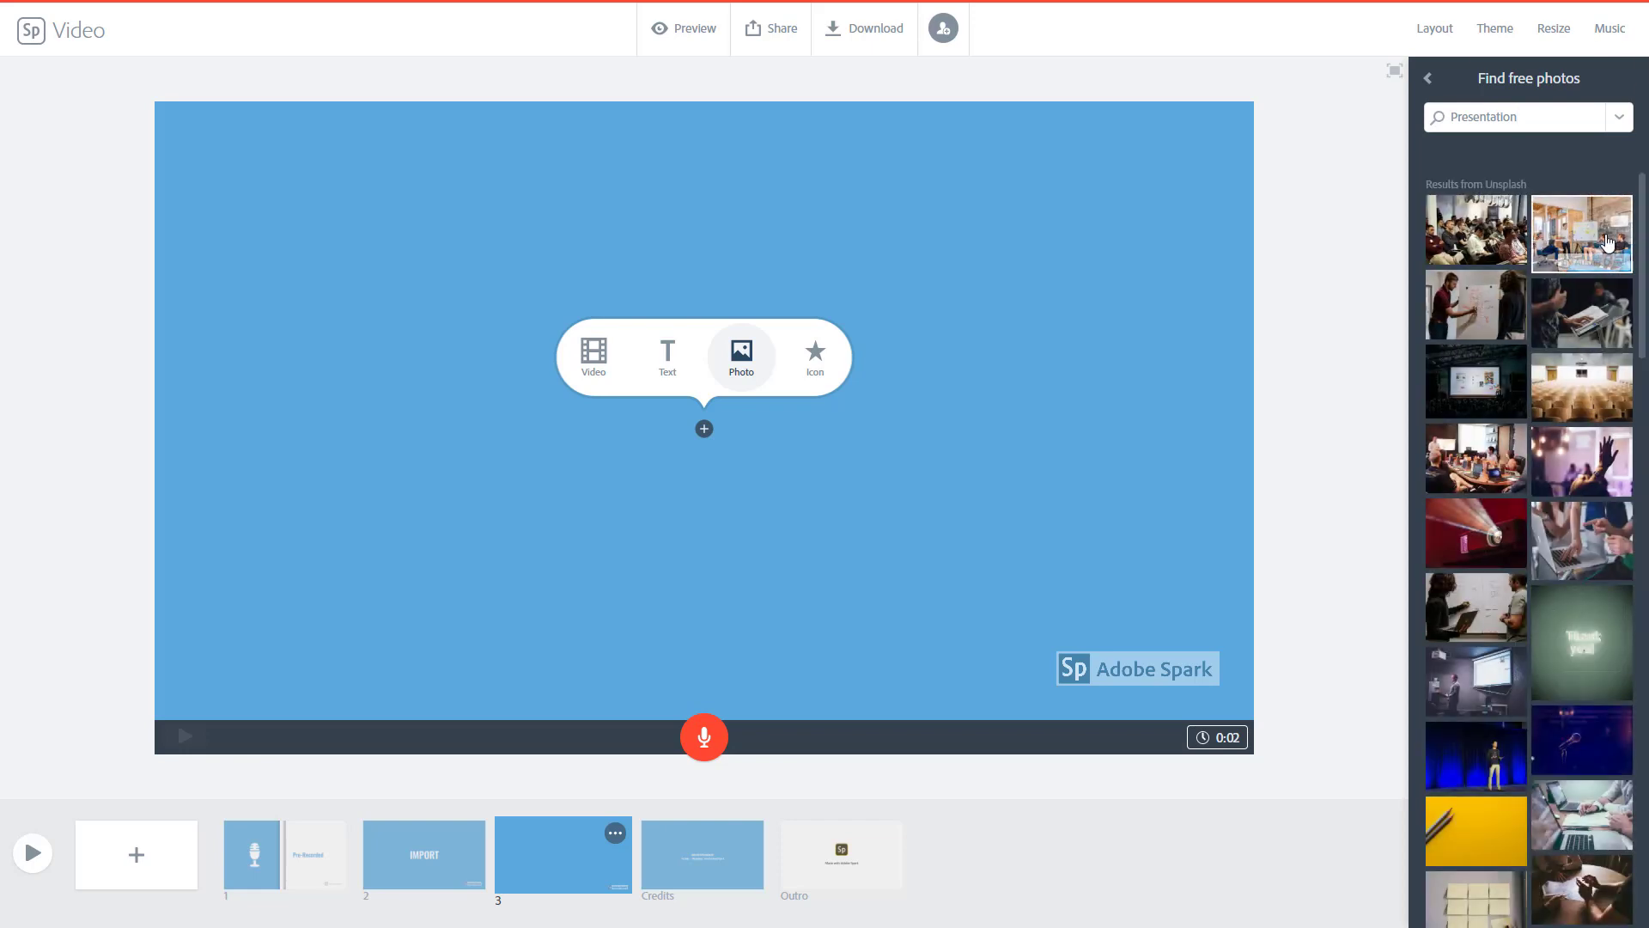
{"action": "left_click", "coordinate": [1607, 243]}
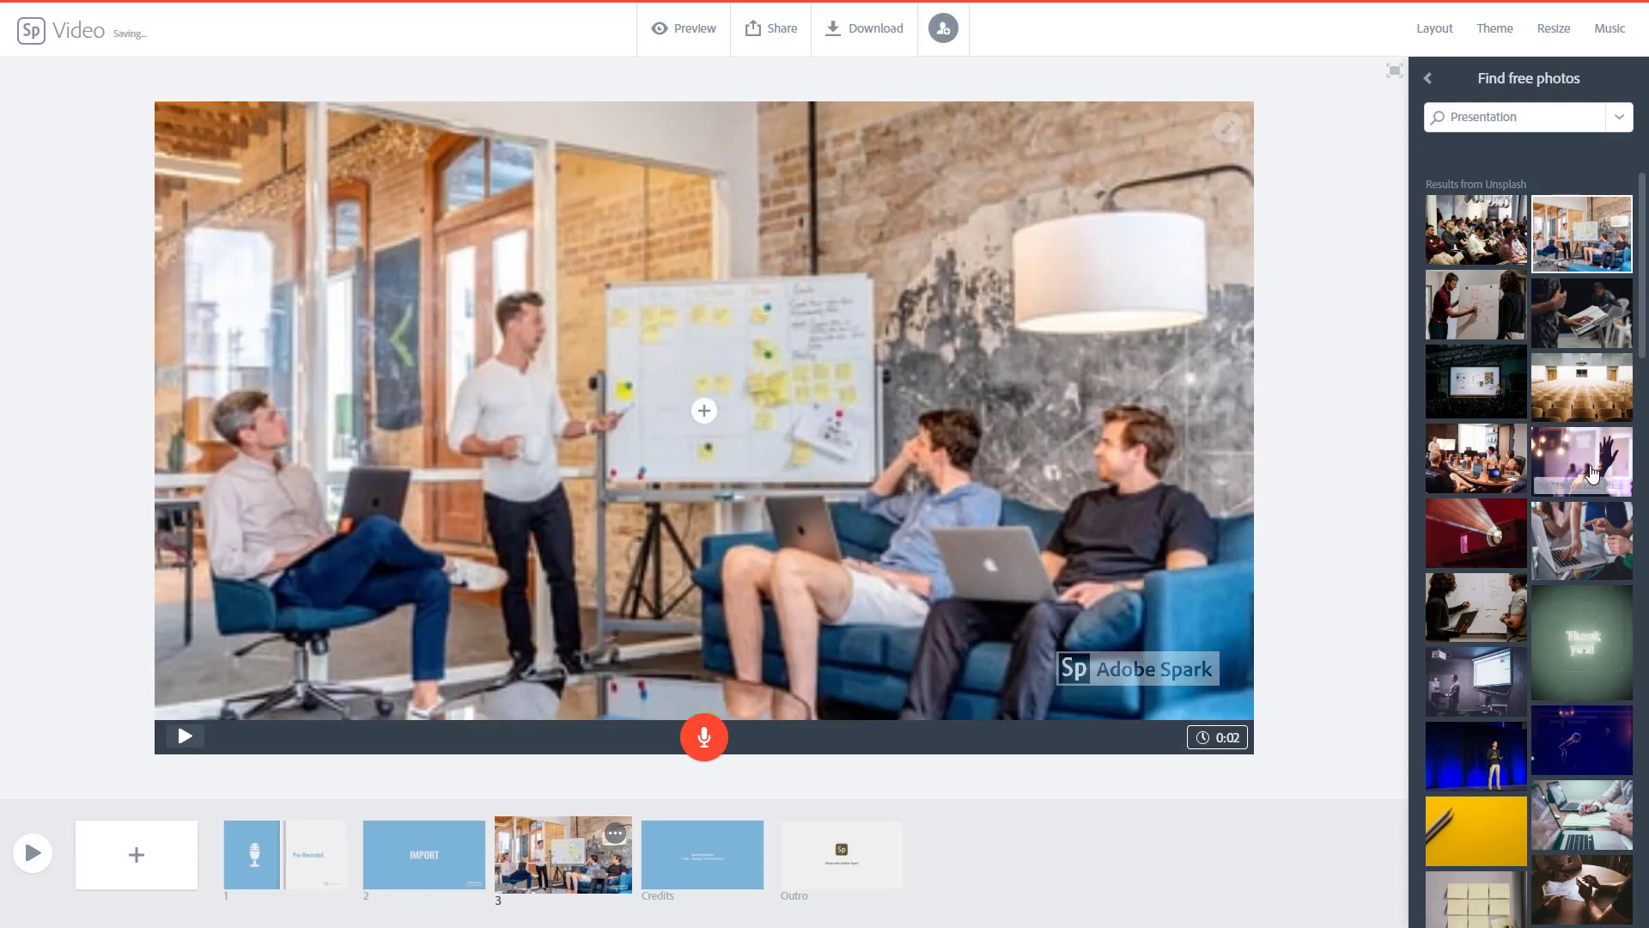
{"action": "scroll", "coordinate": [1517, 783], "scroll_direction": "down", "scroll_amount": 5}
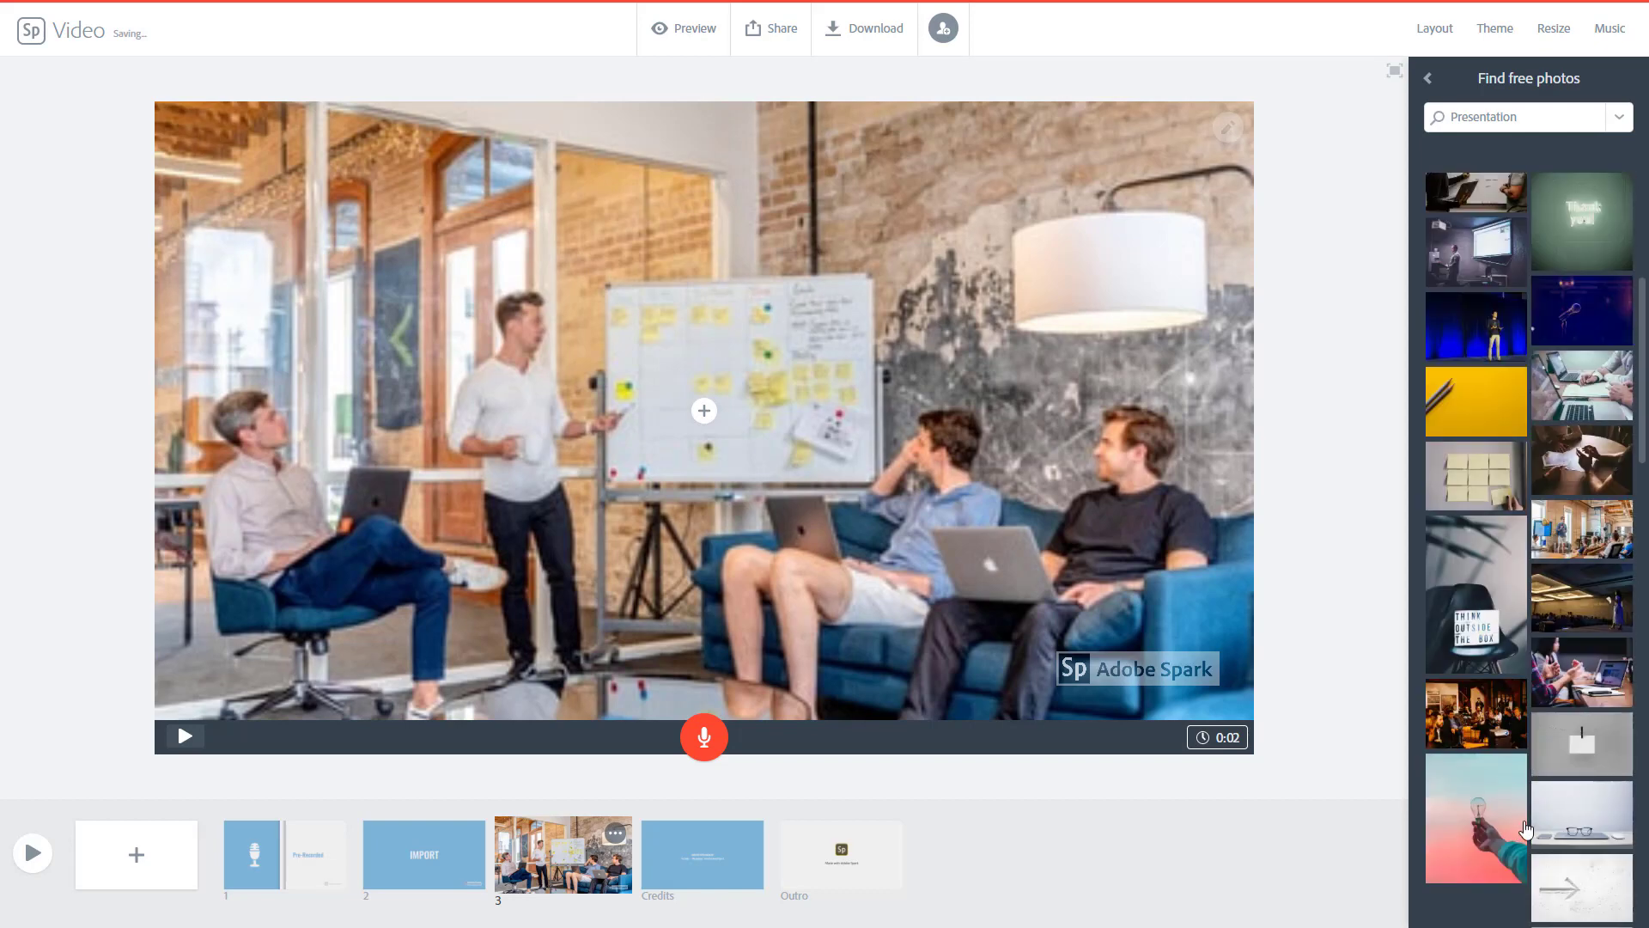
{"action": "scroll", "coordinate": [1530, 829], "scroll_direction": "down", "scroll_amount": 4}
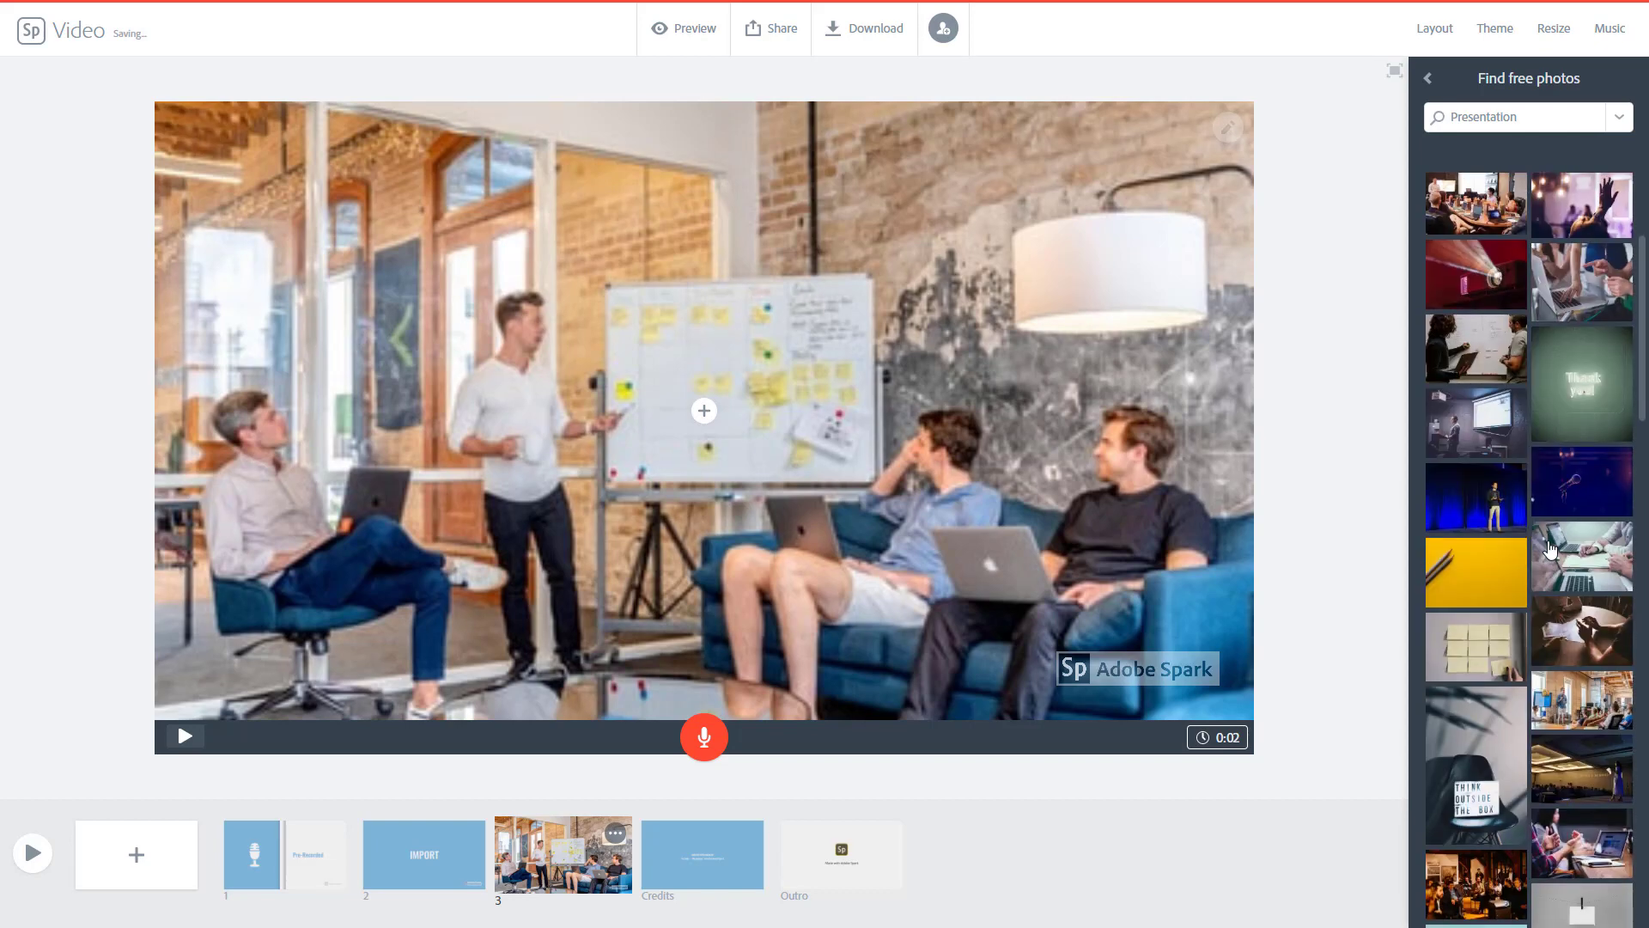
{"action": "left_click", "coordinate": [1479, 517]}
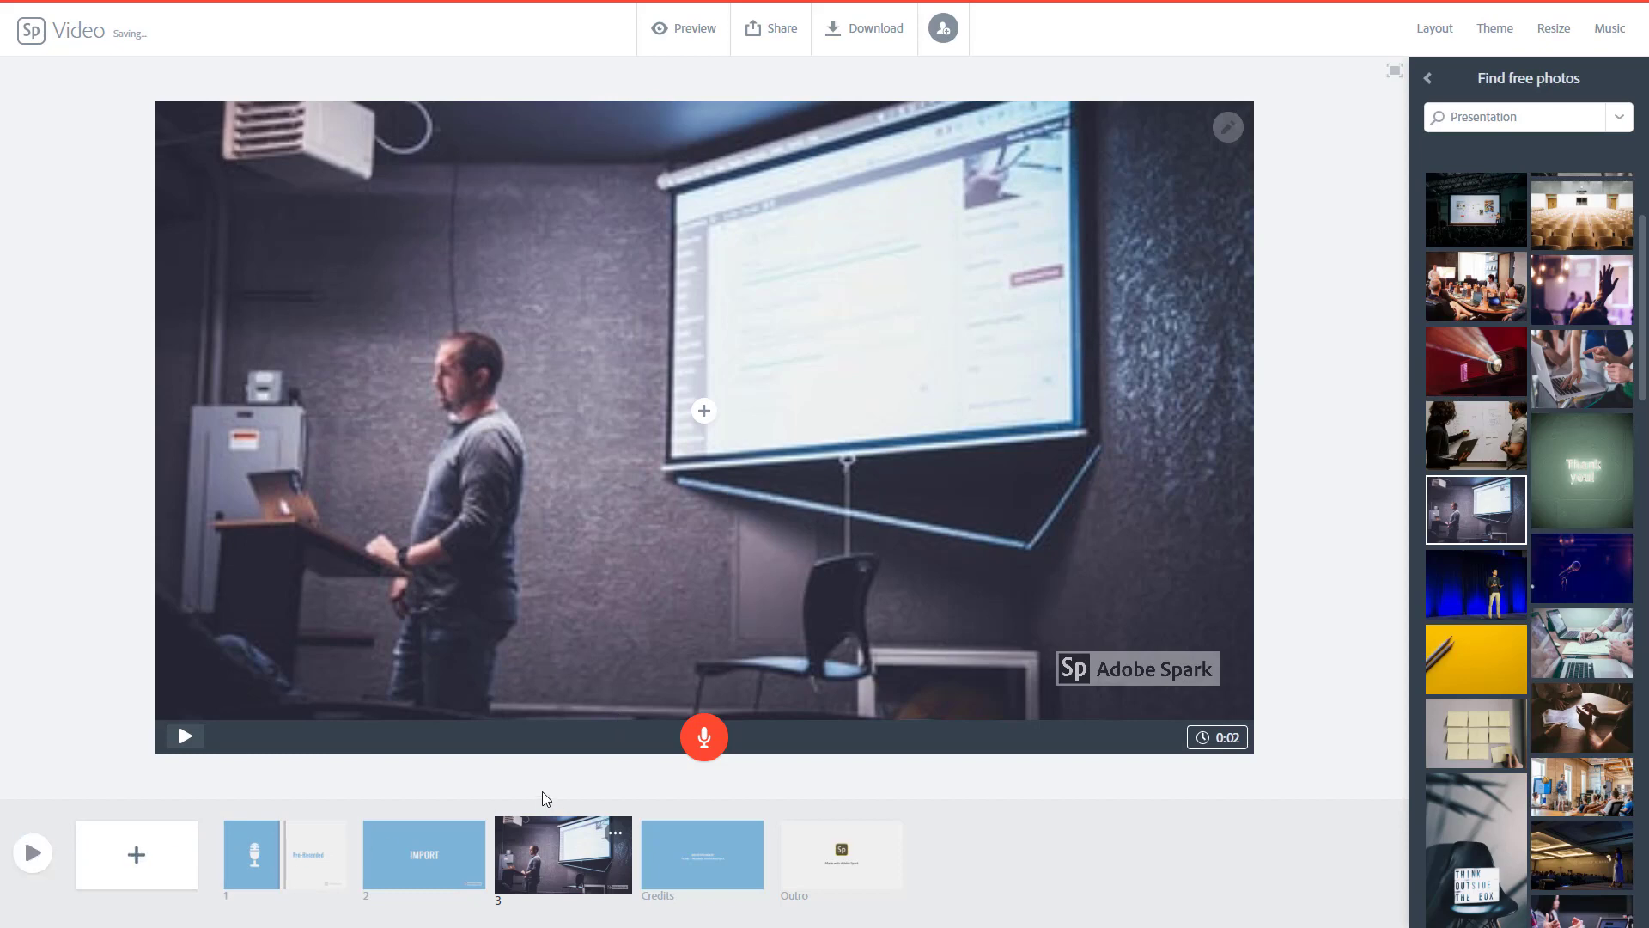
{"action": "left_click", "coordinate": [32, 853]}
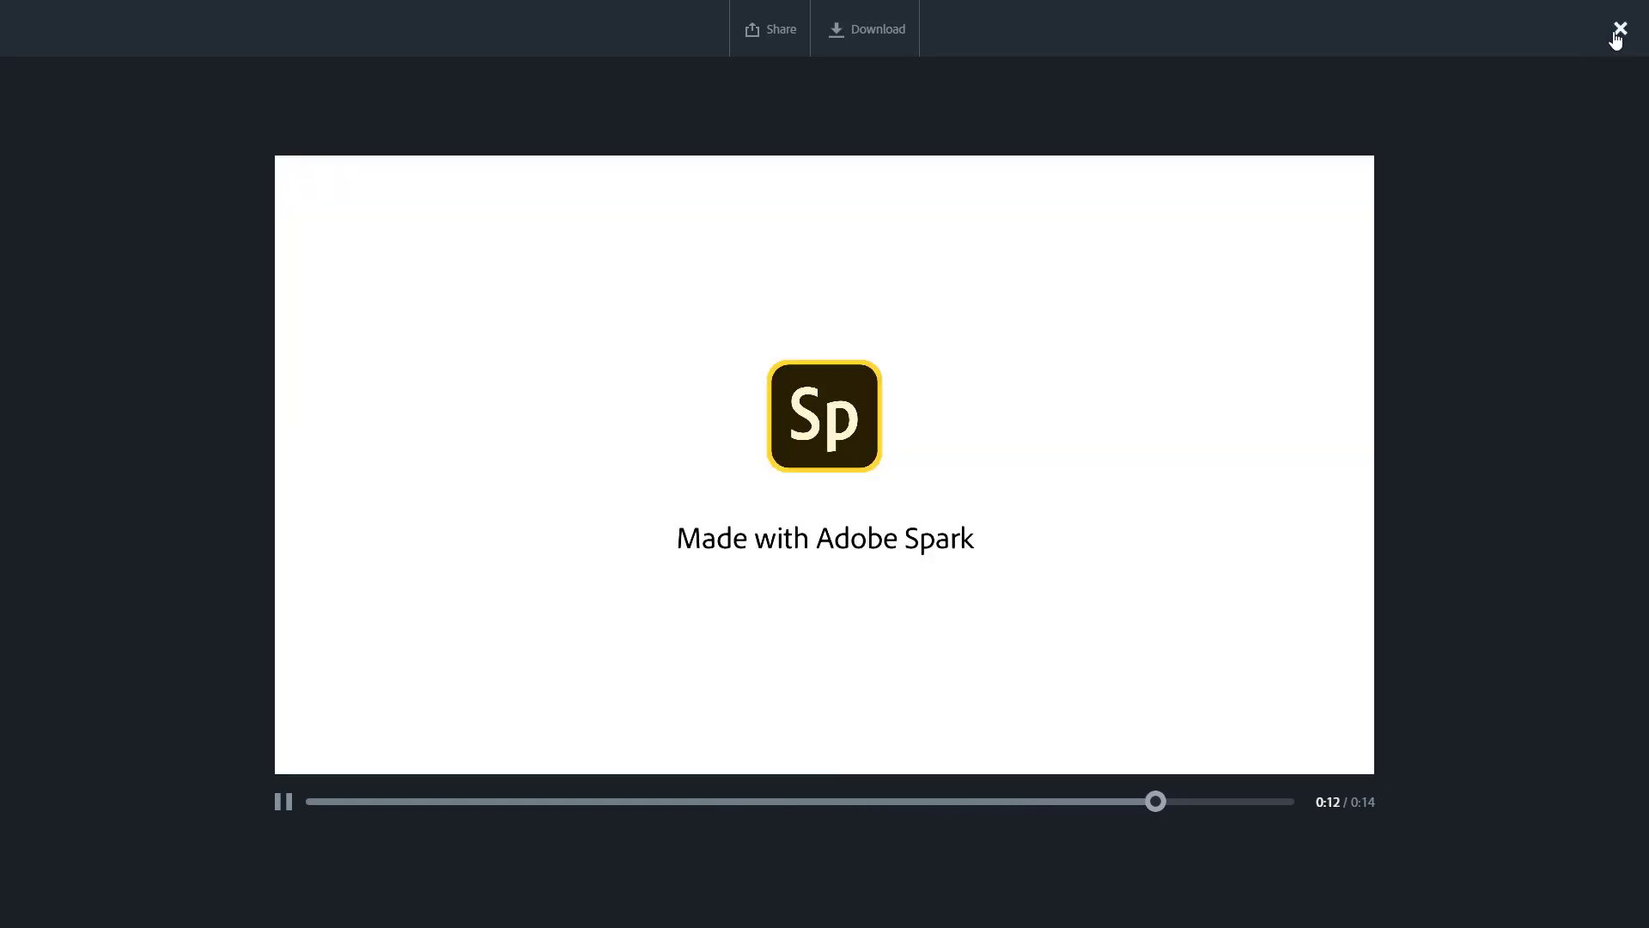
{"action": "left_click", "coordinate": [1620, 28]}
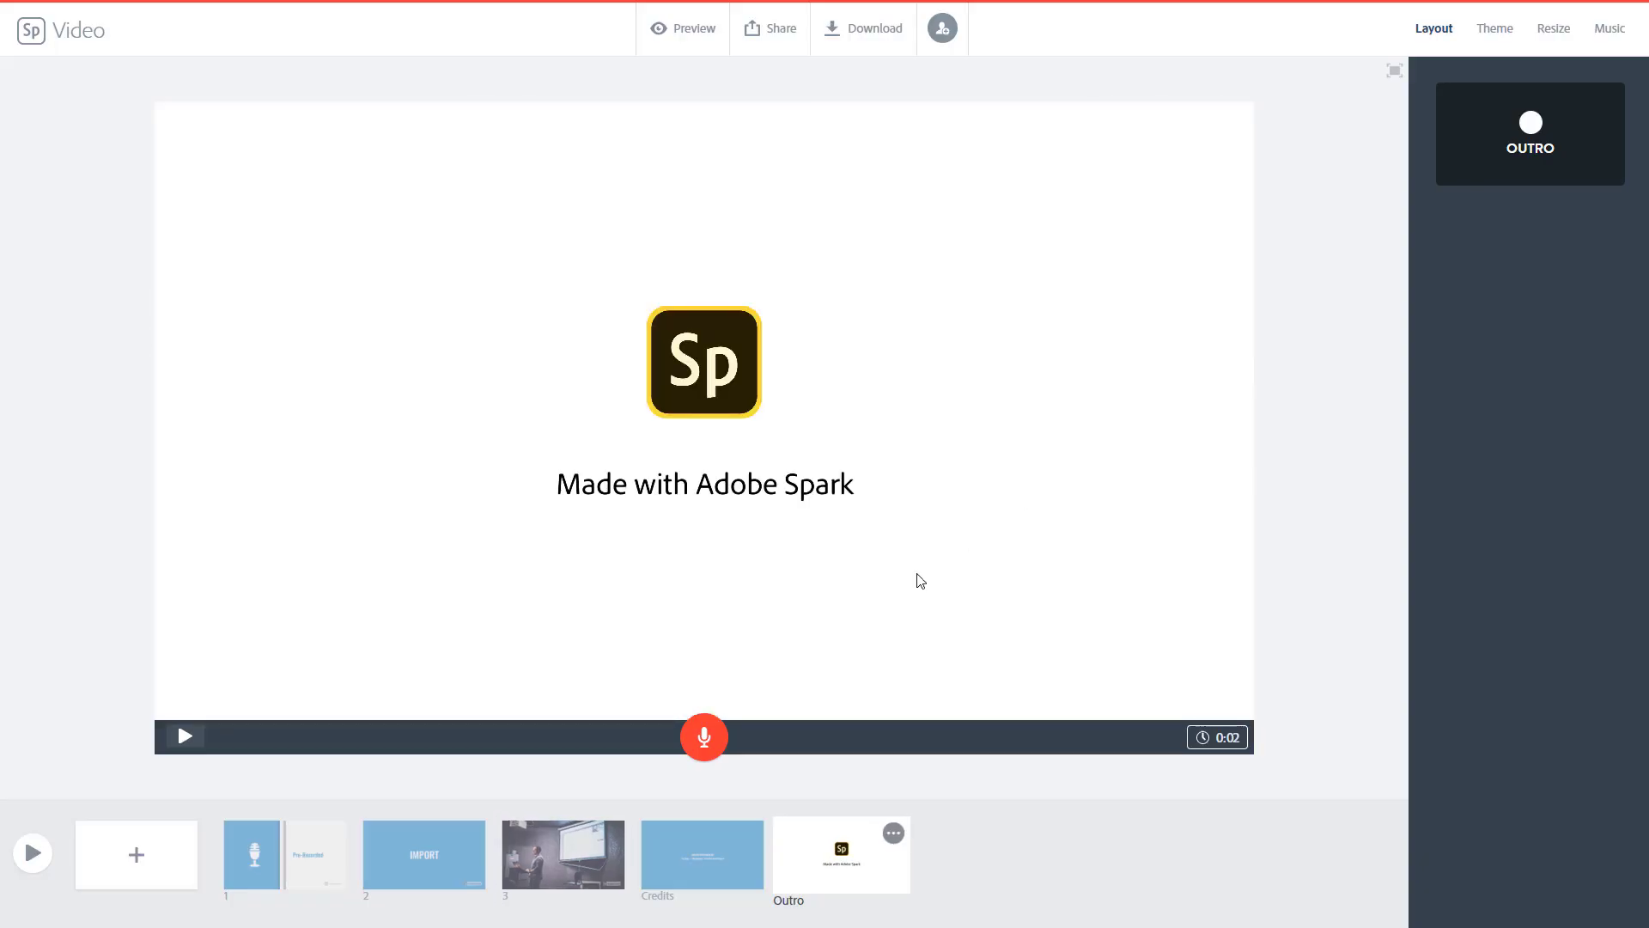
- Insert a blank blue slide, move it to the start of the video, and open its 0:02 duration
{"action": "left_click", "coordinate": [564, 849]}
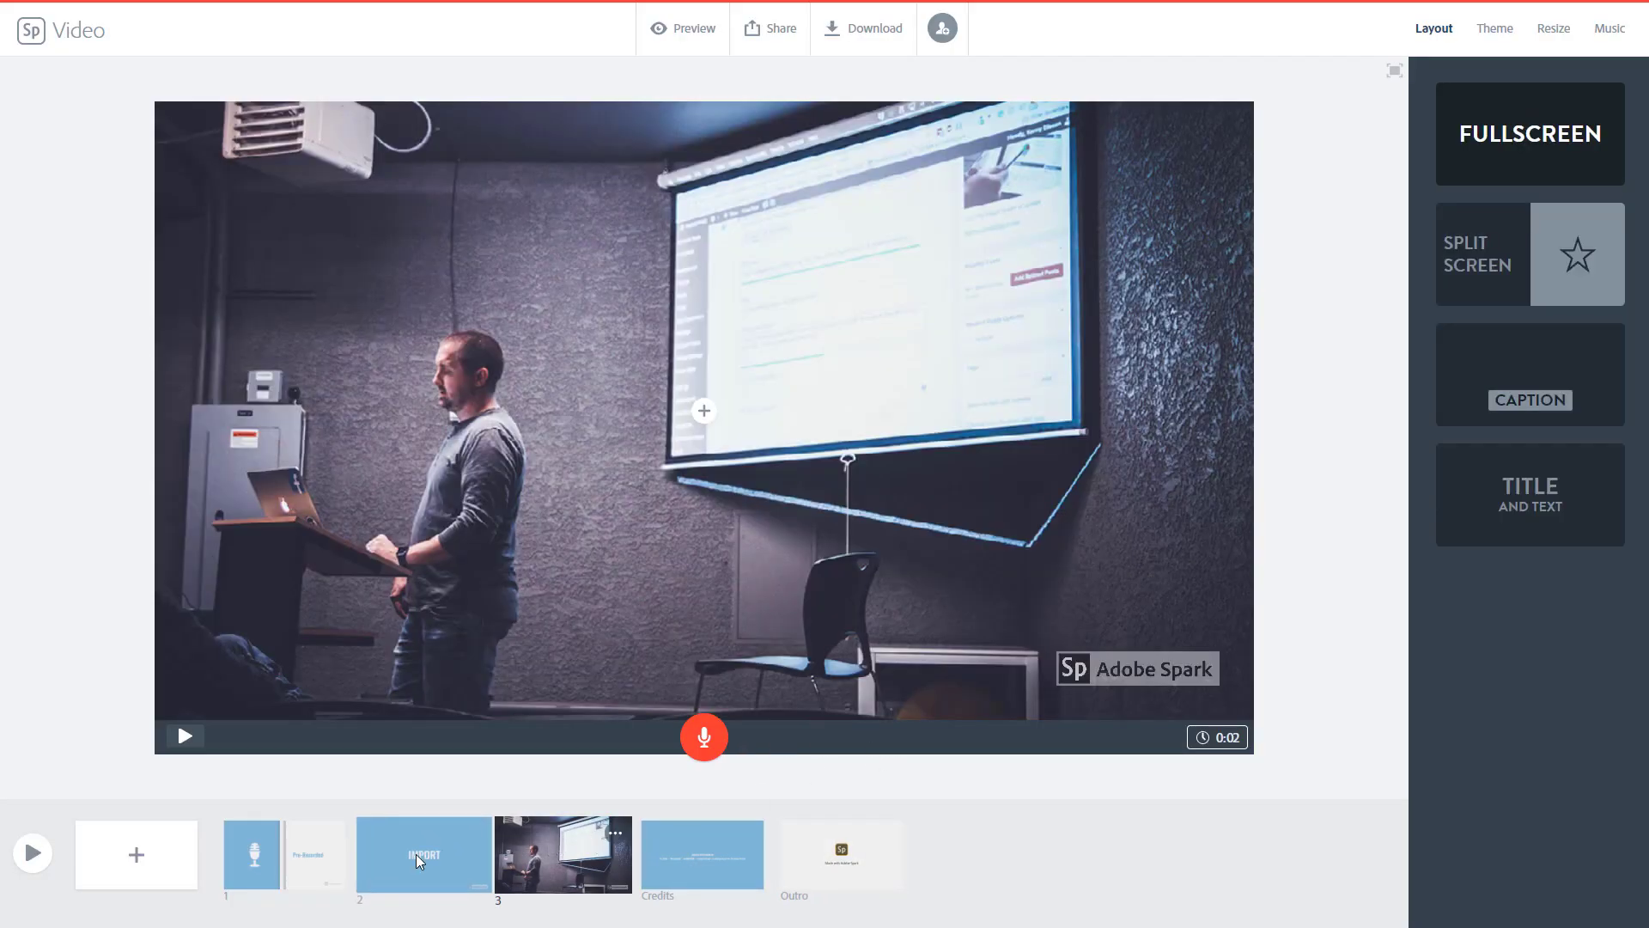
{"action": "left_click", "coordinate": [315, 847]}
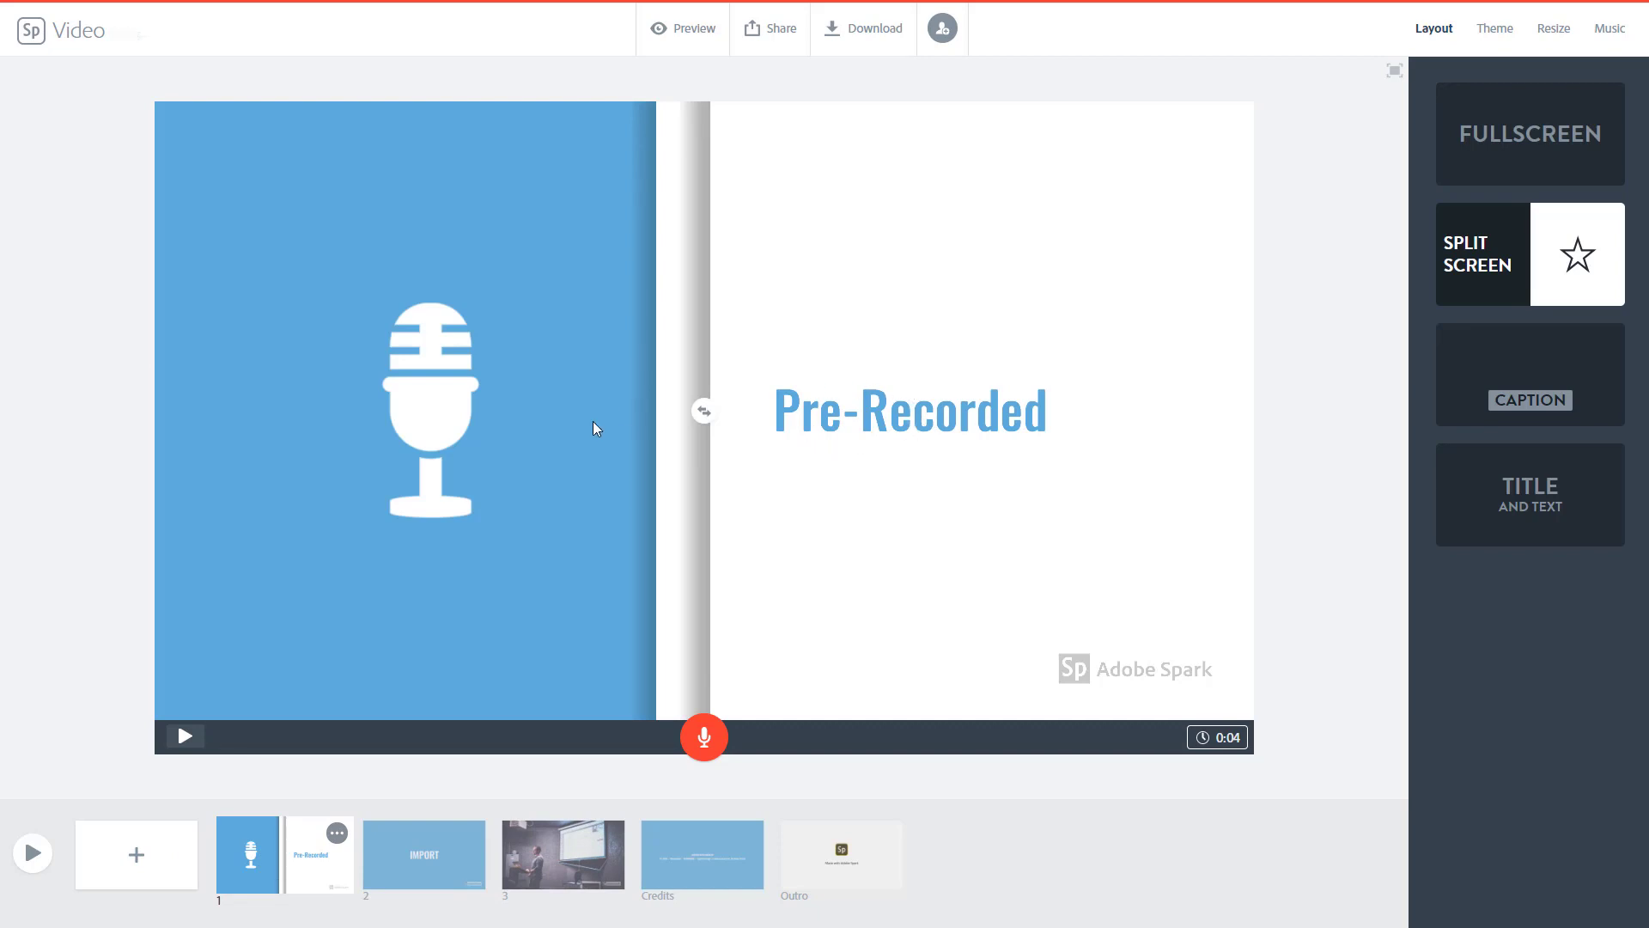
{"action": "left_click", "coordinate": [134, 852]}
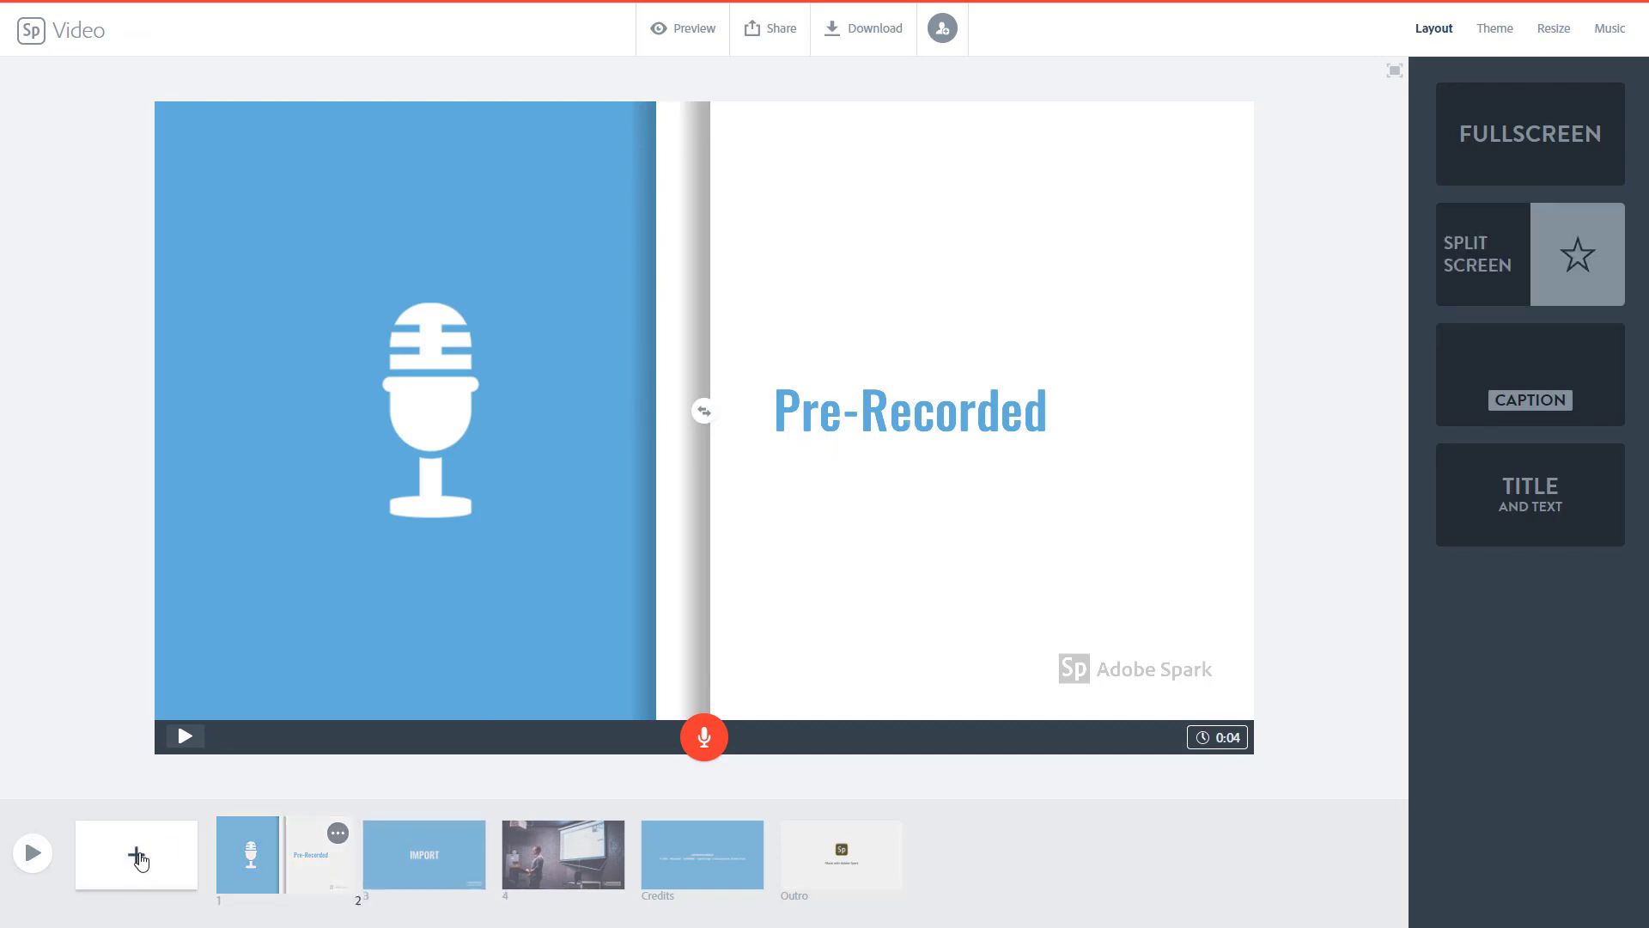
{"action": "left_click_drag", "start_coordinate": [389, 856], "coordinate": [345, 850]}
{"action": "left_click", "coordinate": [1226, 740]}
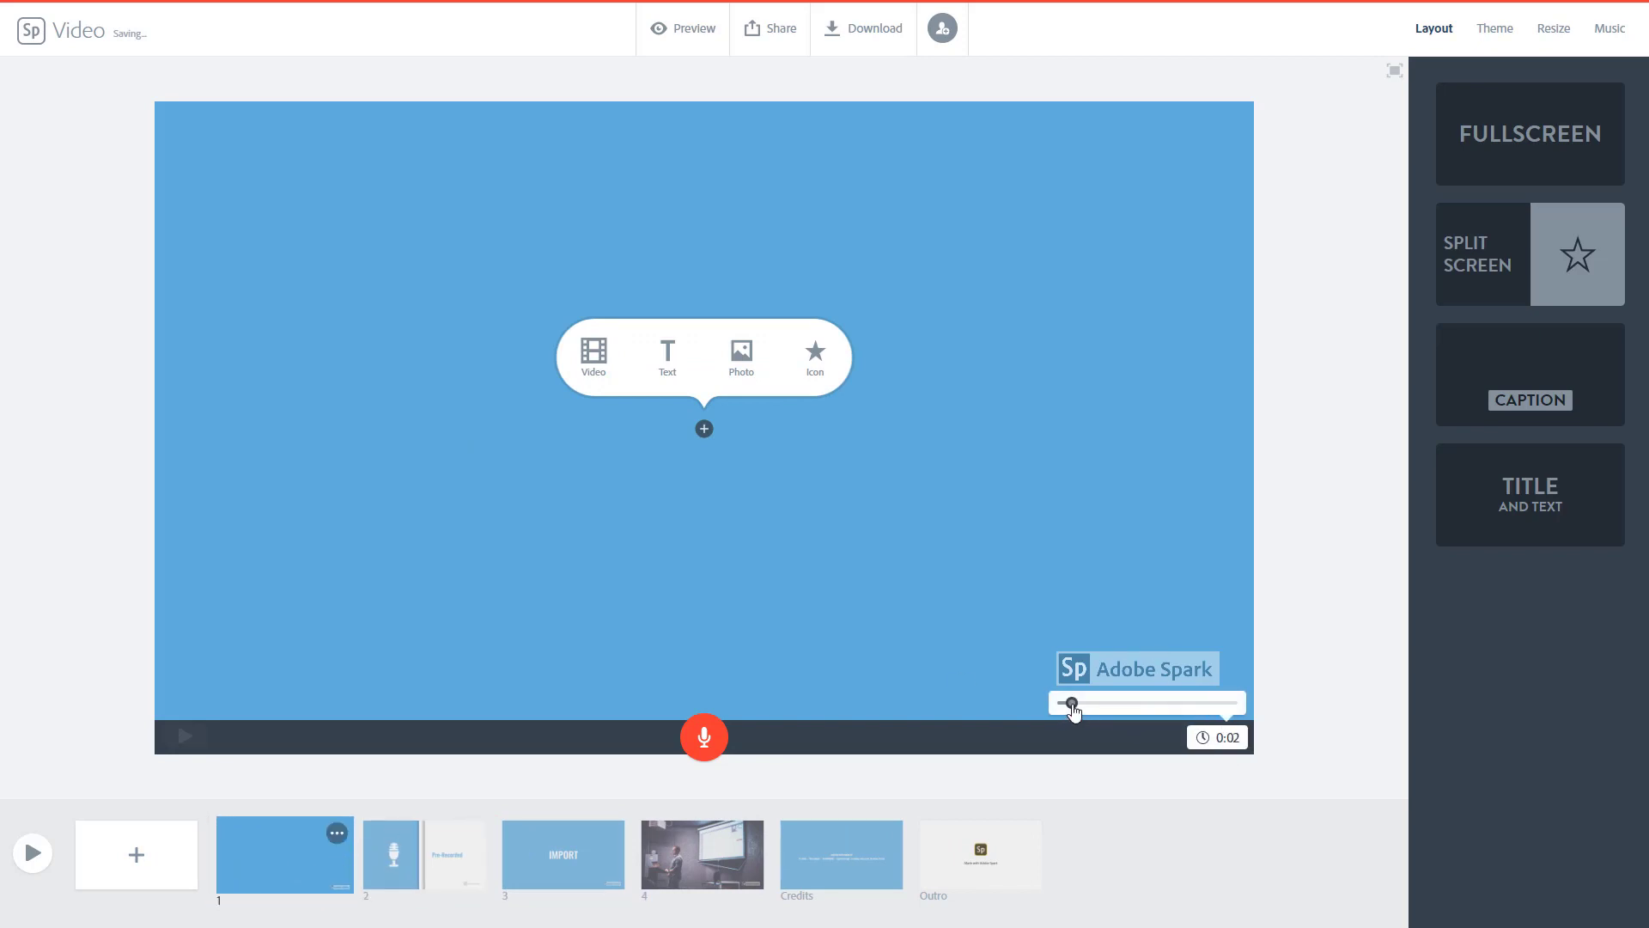
- Play the 16-second video, pause on the fully shown IMPORT title, and close the preview
{"action": "left_click", "coordinate": [32, 853]}
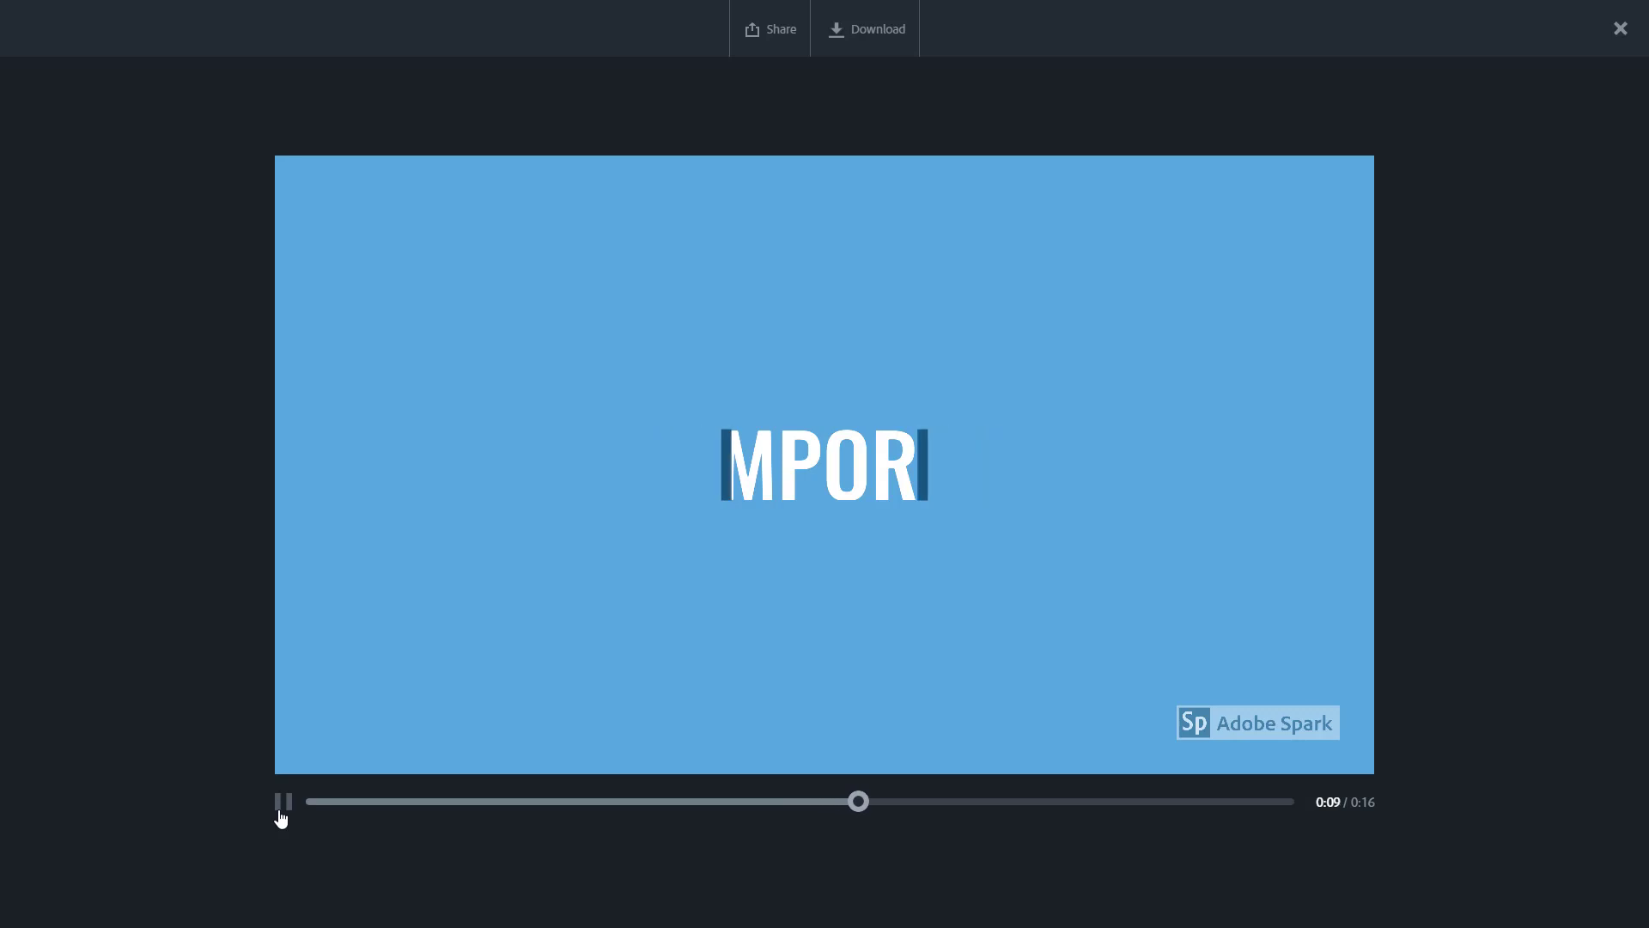
{"action": "left_click", "coordinate": [281, 815]}
{"action": "left_click_drag", "start_coordinate": [865, 805], "coordinate": [852, 804]}
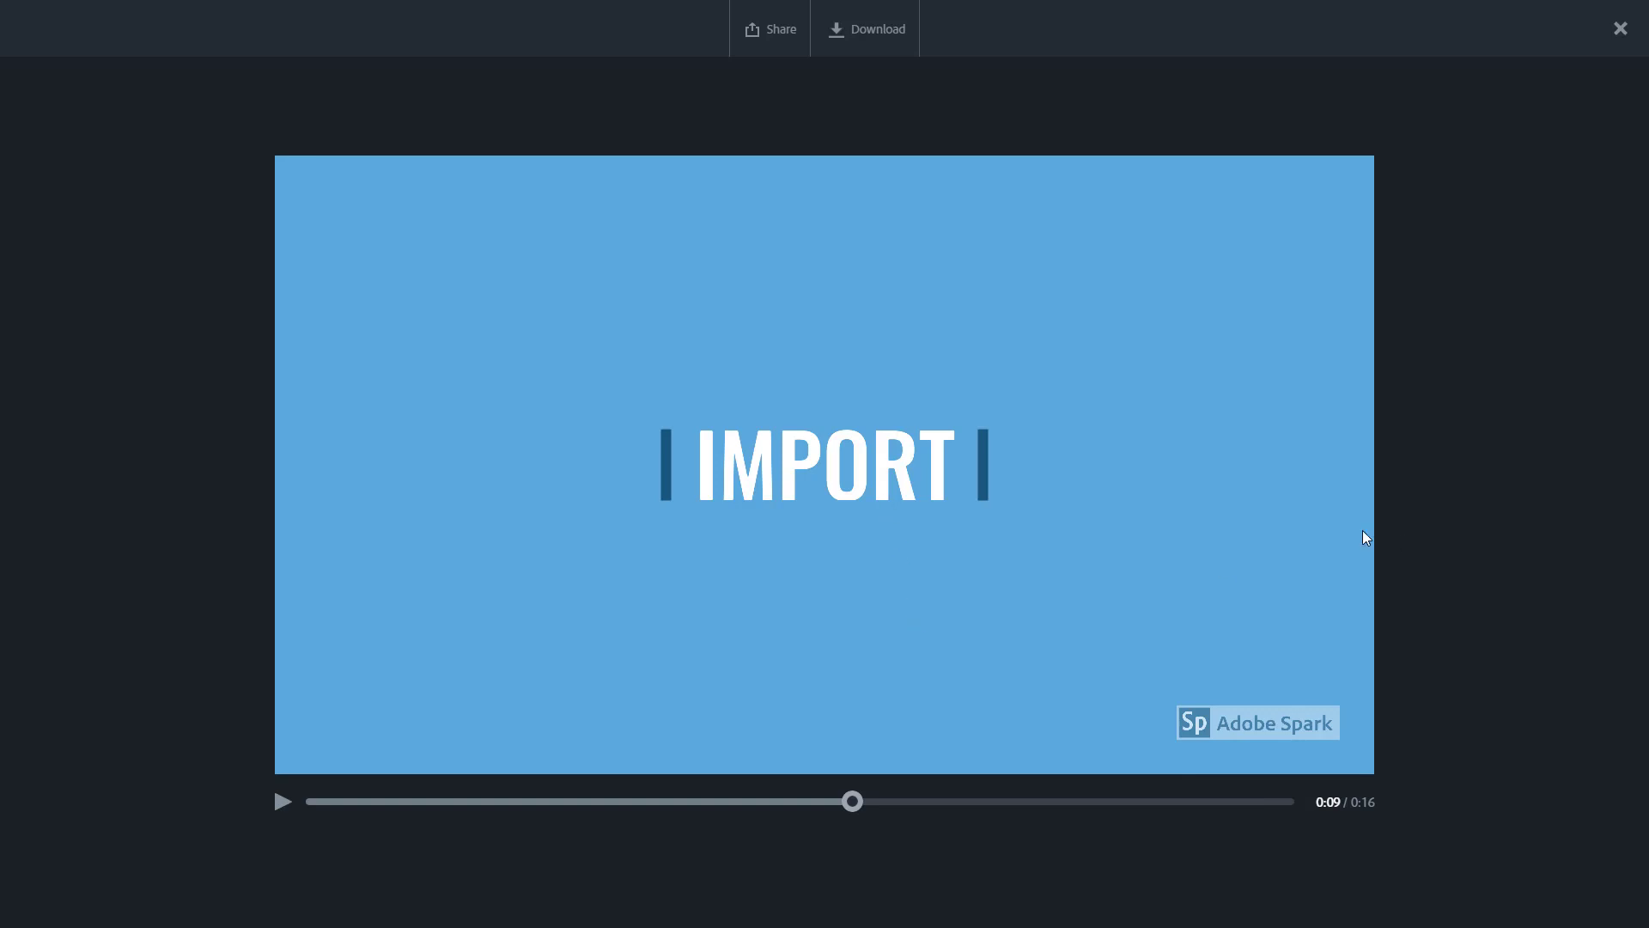
{"action": "left_click", "coordinate": [1619, 35]}
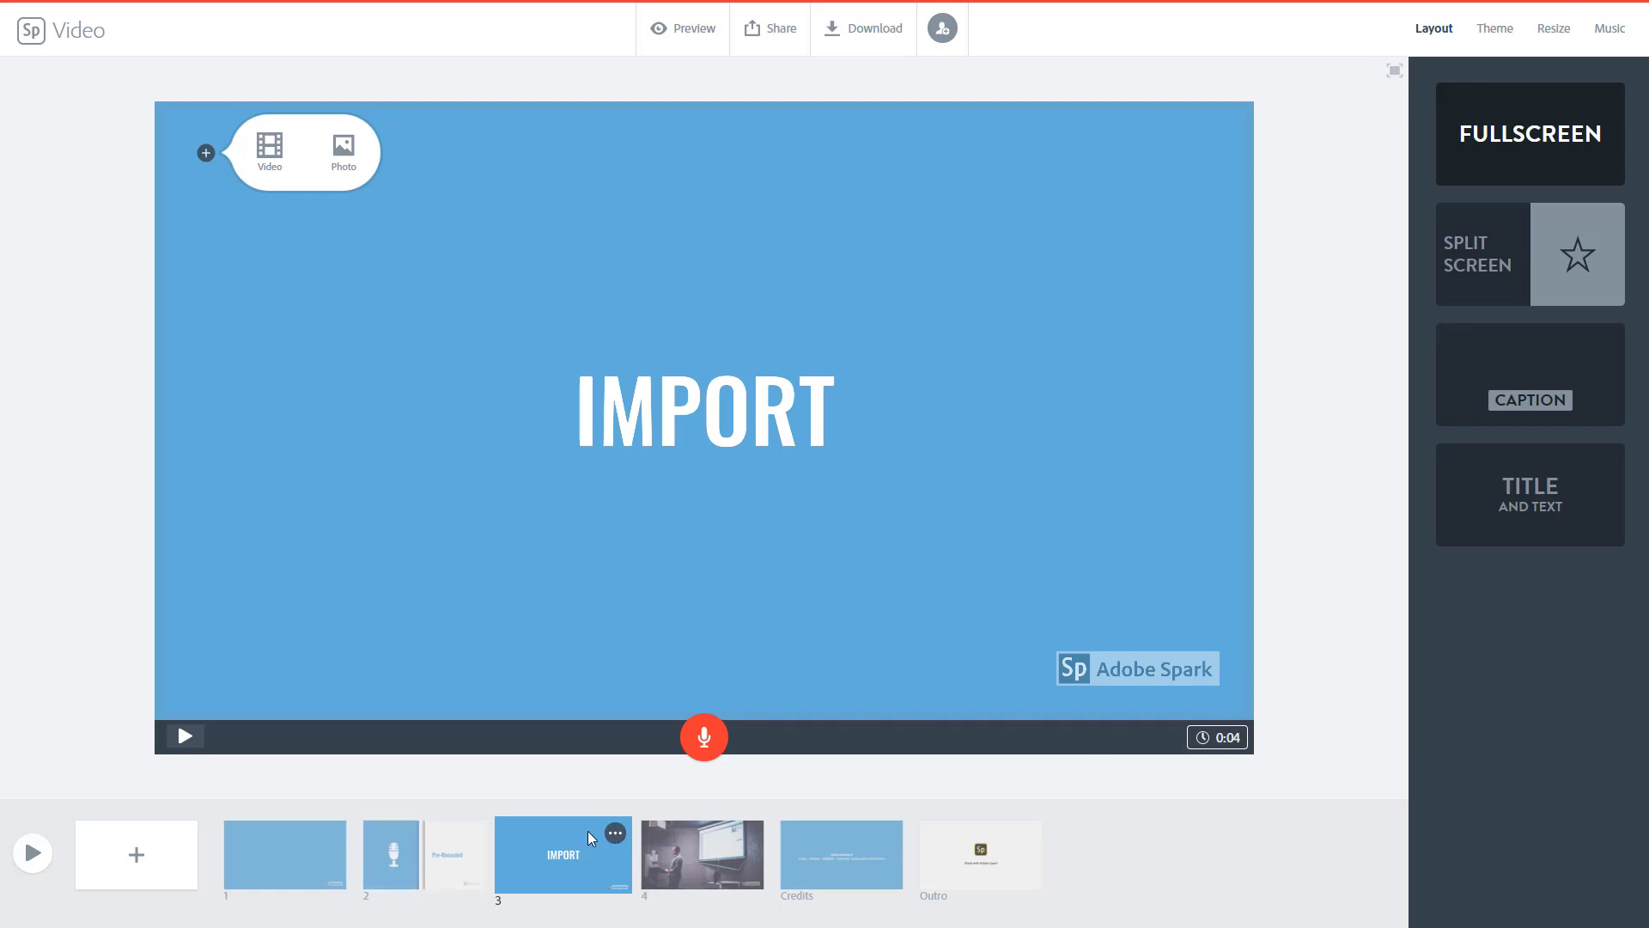
- Shorten the IMPORT slide to 3 seconds and preview the full 14-second video
{"action": "left_click", "coordinate": [1228, 737]}
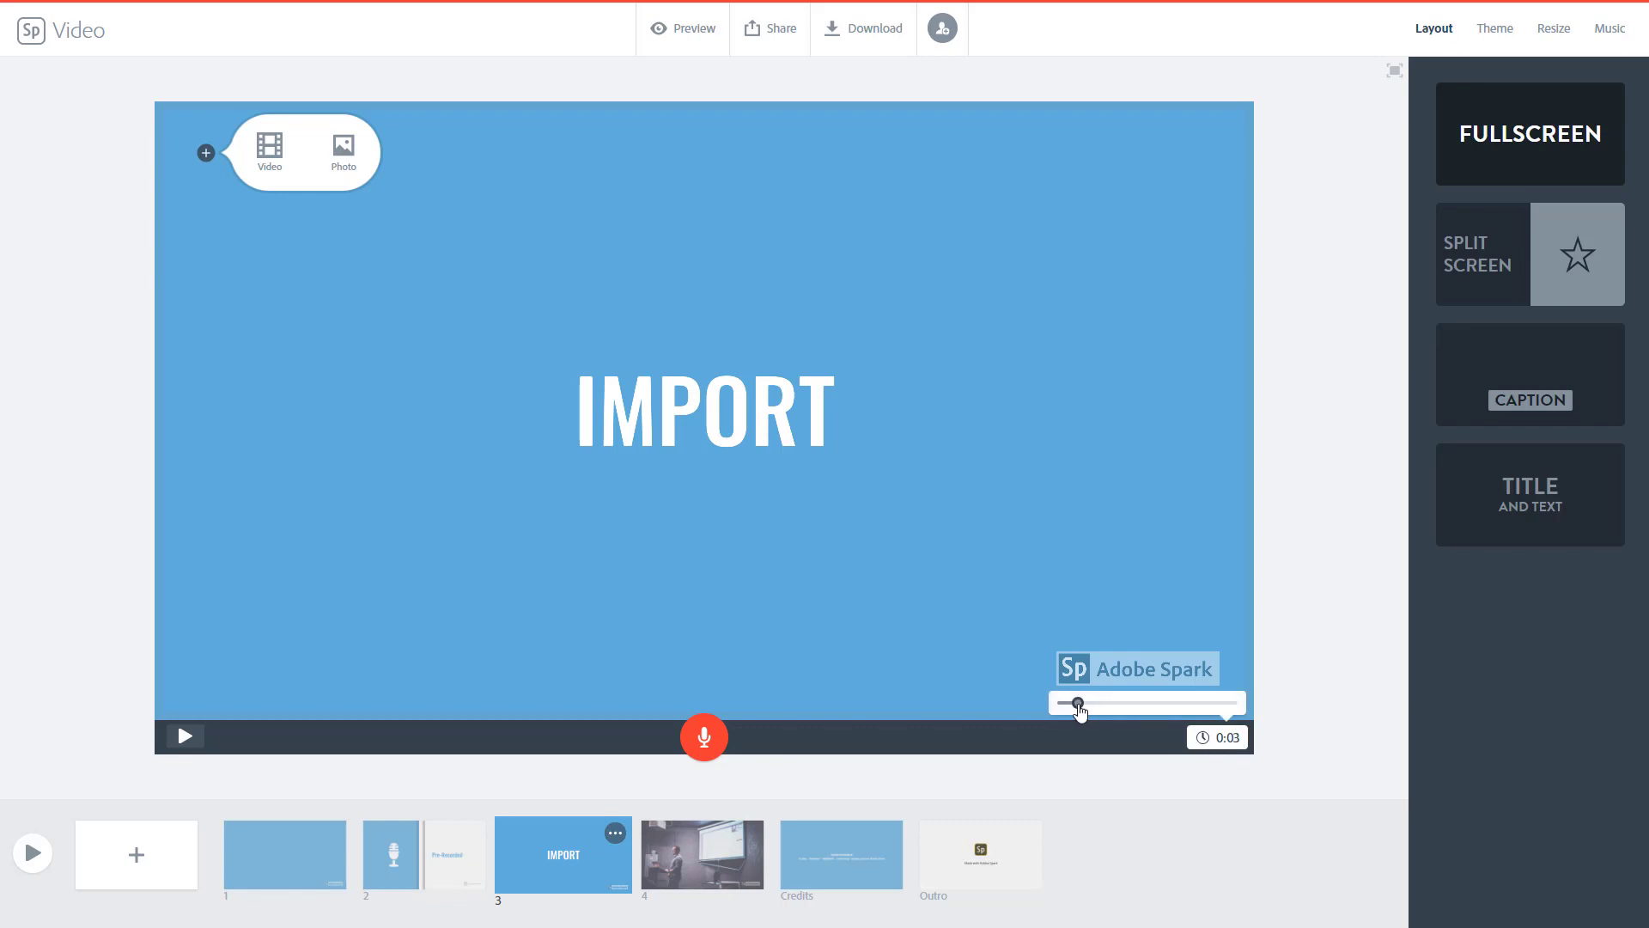
{"action": "left_click", "coordinate": [35, 855]}
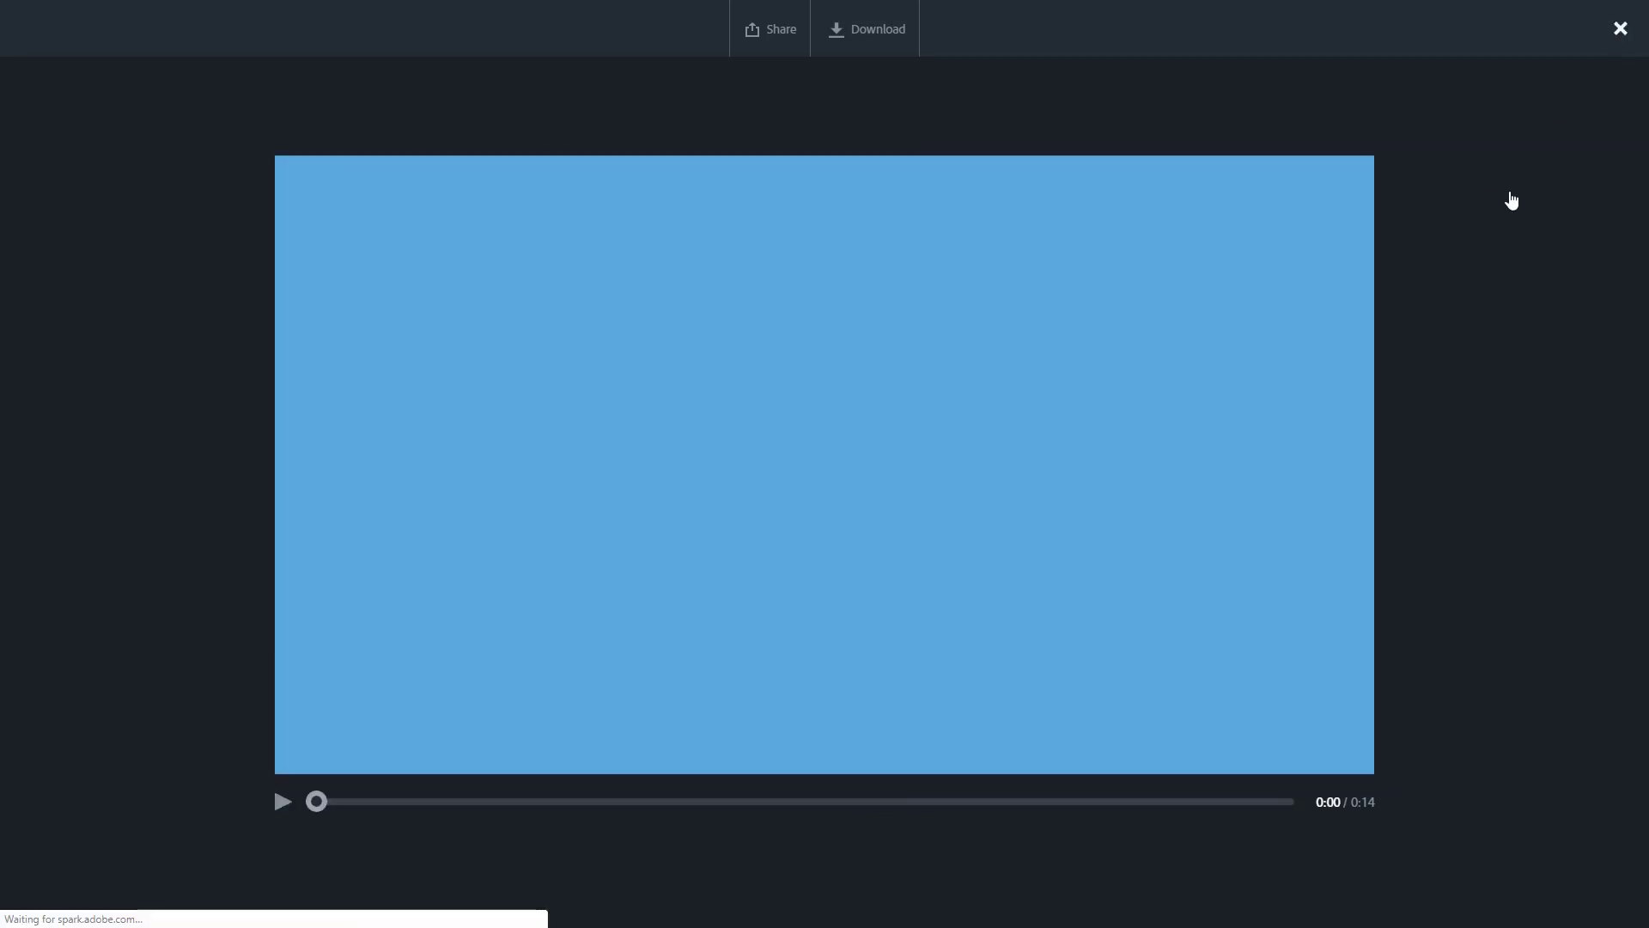
{"action": "left_click", "coordinate": [1512, 200]}
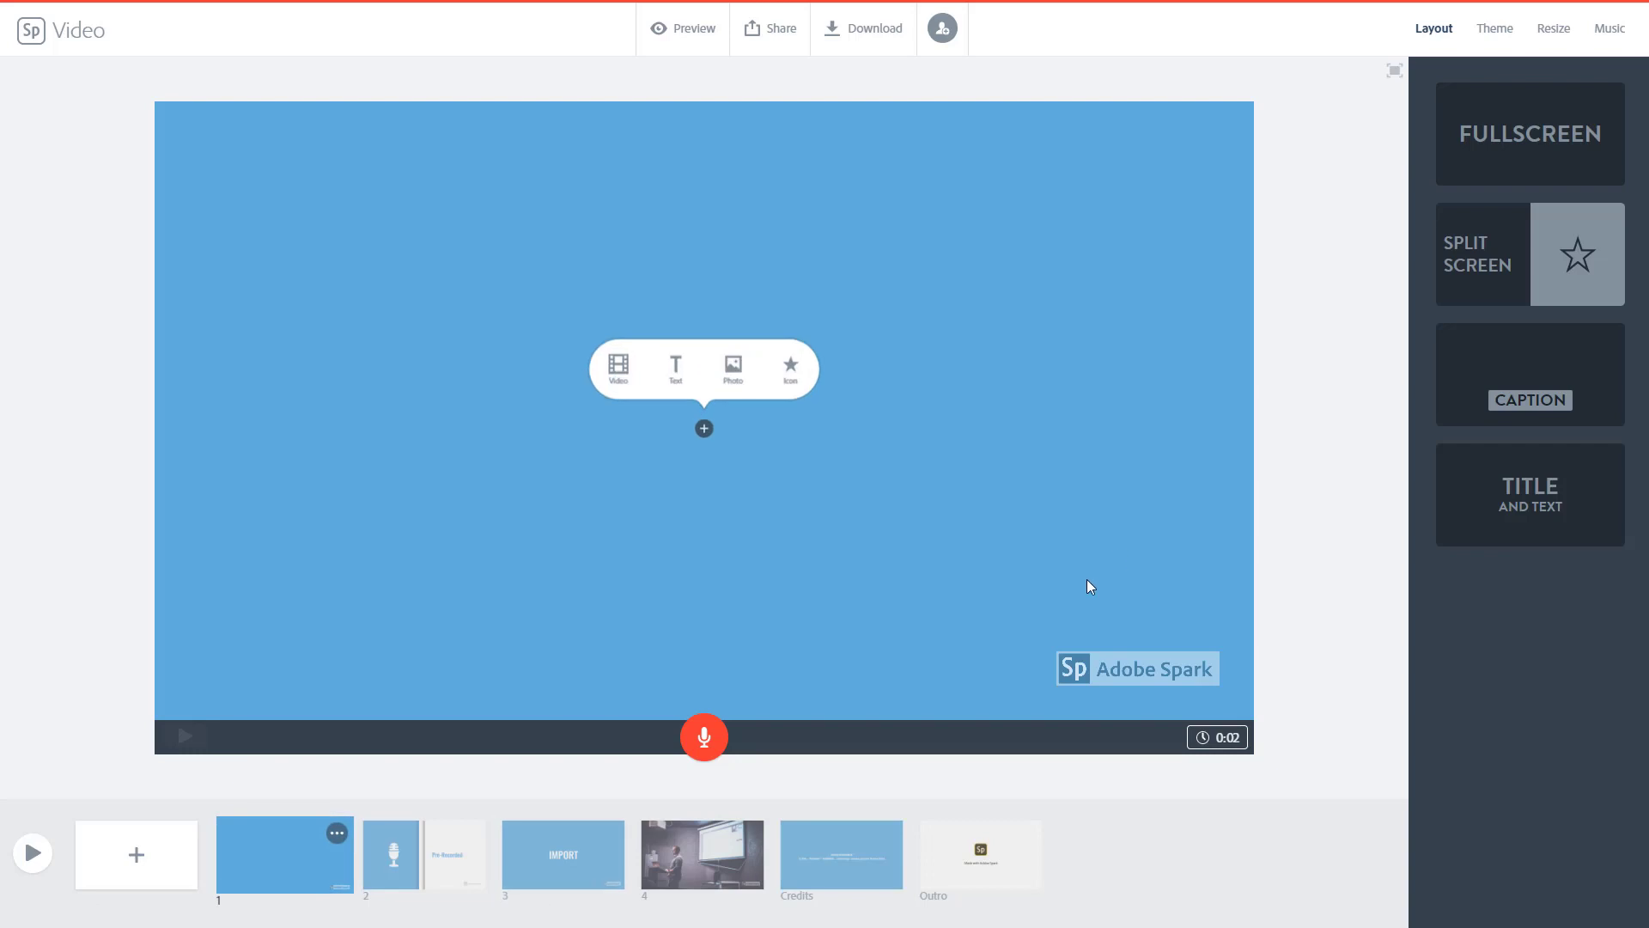
- Hide the Credits slide through its options menu
{"action": "left_click", "coordinate": [835, 866]}
{"action": "left_click", "coordinate": [893, 832]}
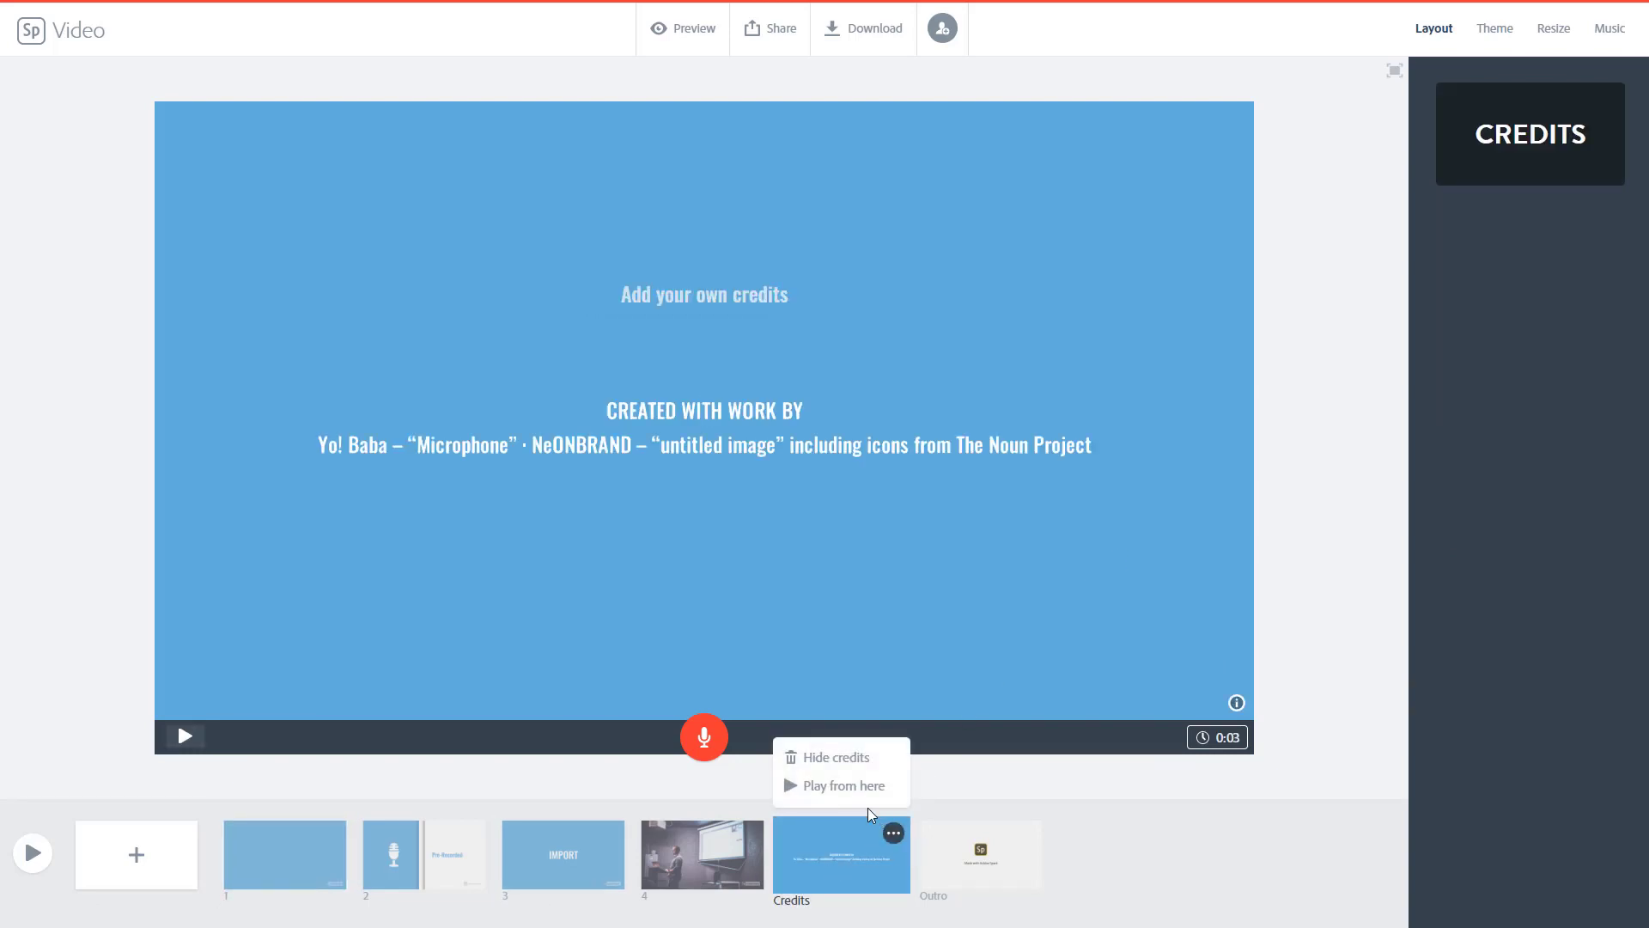
{"action": "left_click", "coordinate": [864, 766]}
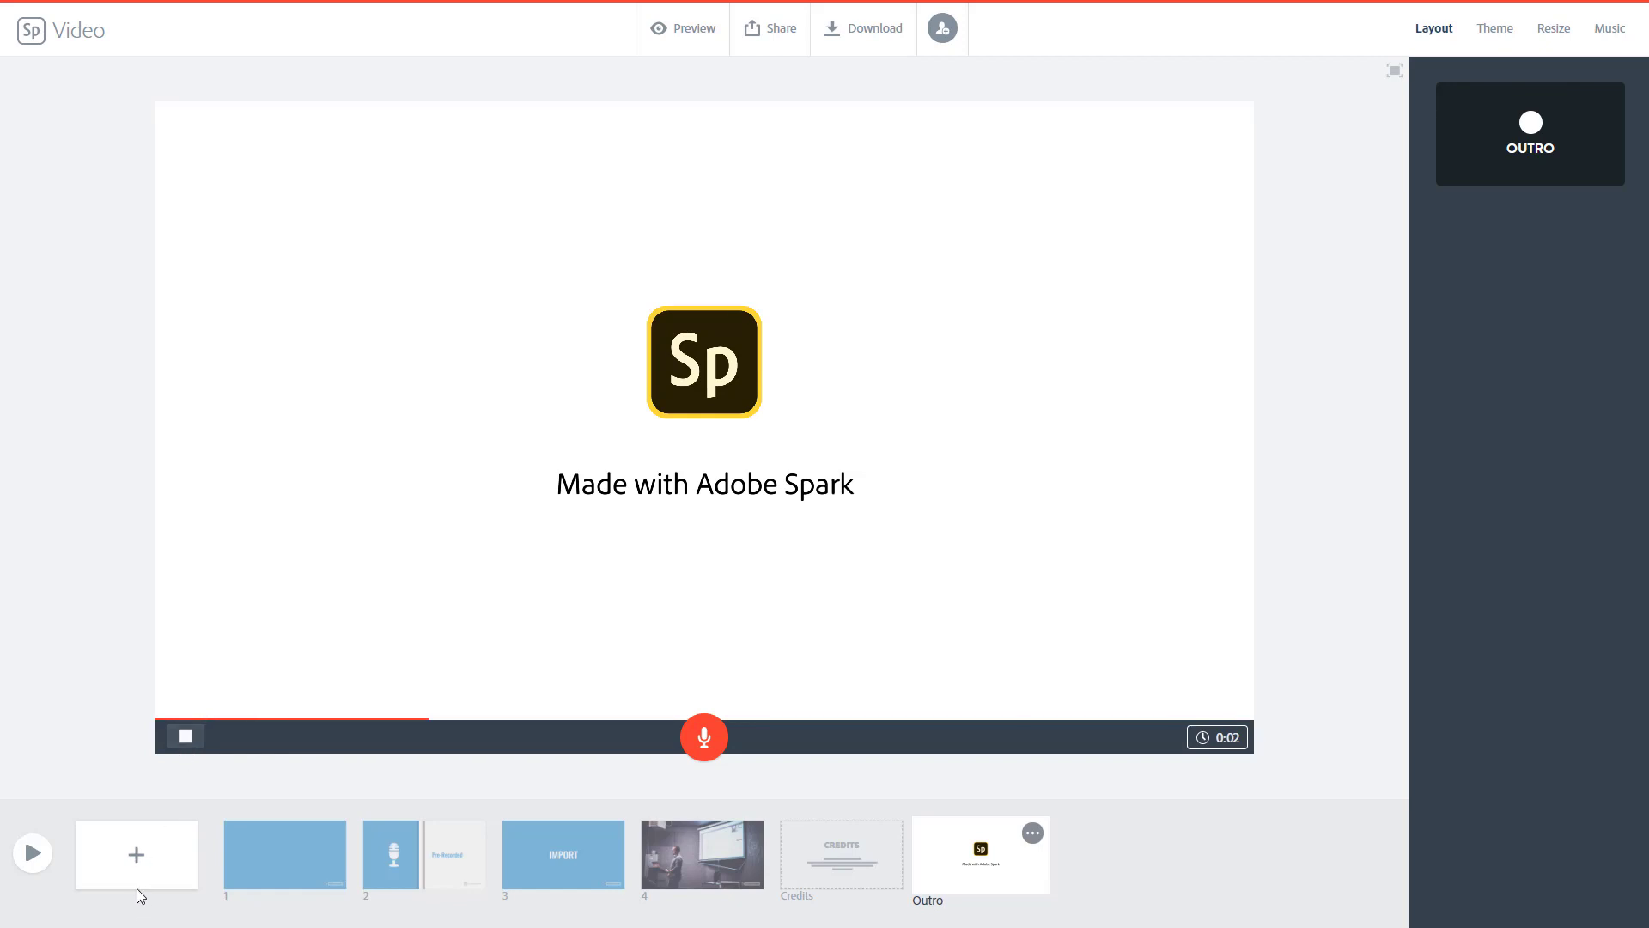
{"action": "left_click", "coordinate": [33, 852]}
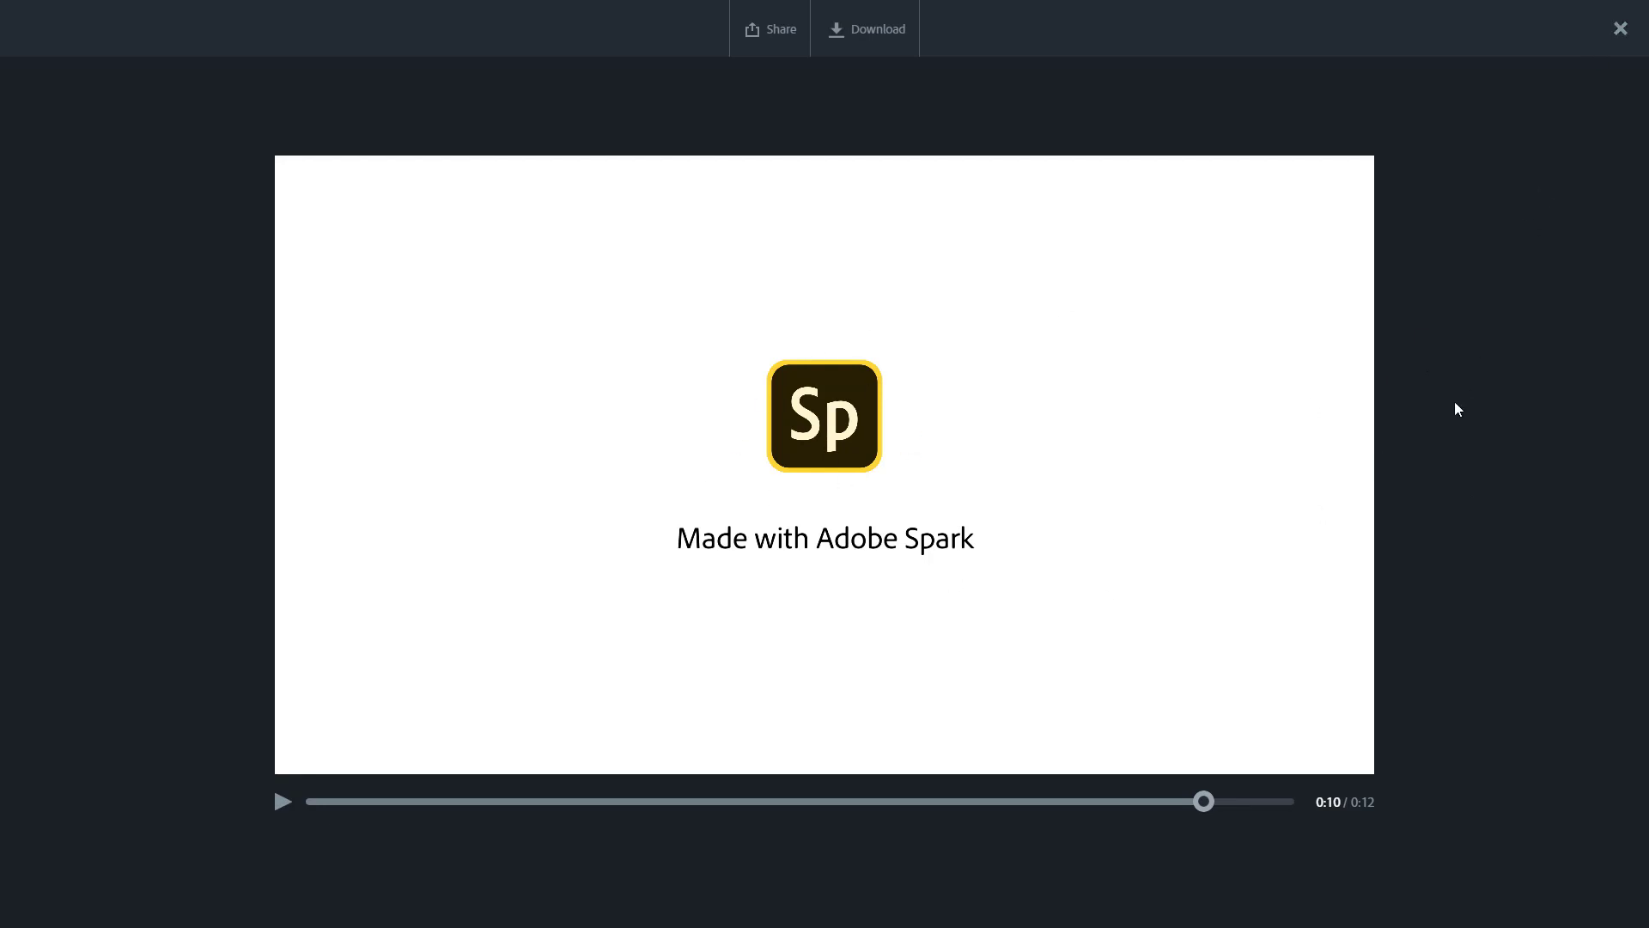
{"action": "left_click", "coordinate": [1617, 41]}
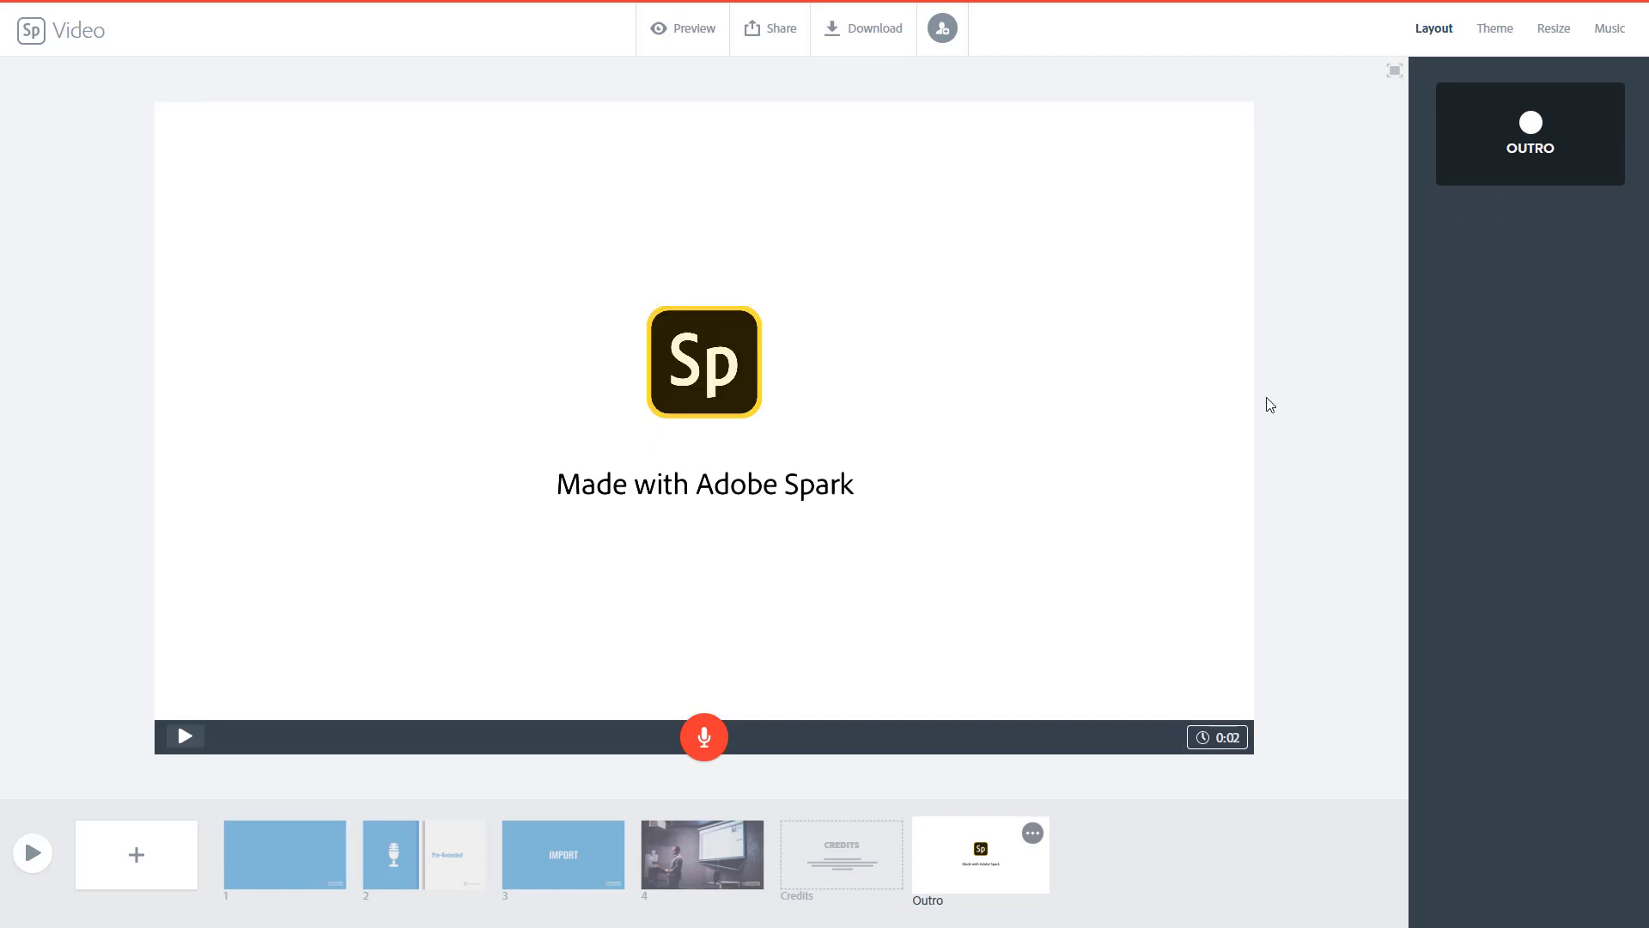